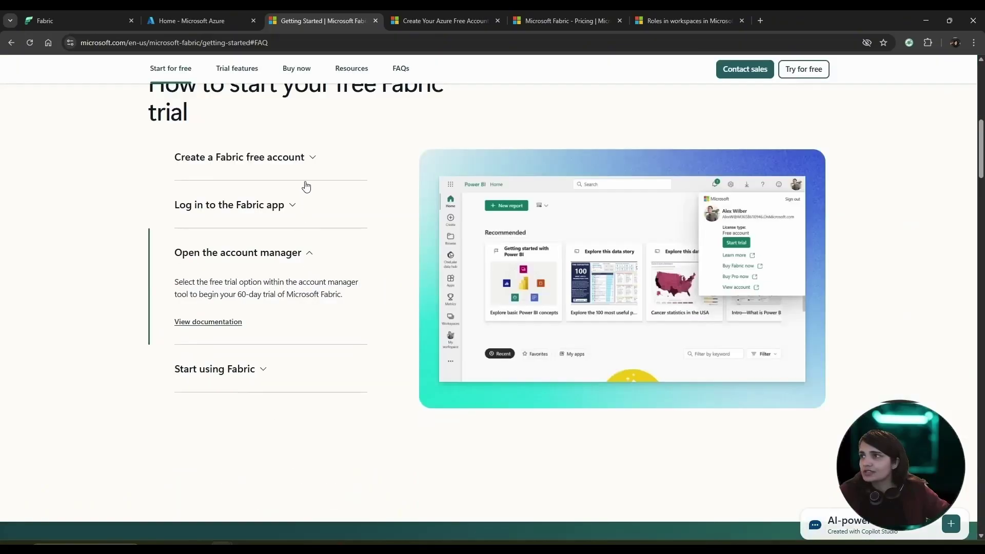
# Read the "Create a Fabric free account" section of the trial guide, and view the Azure portal home and the Azure account sign-up page.
pyautogui.click(305, 163)
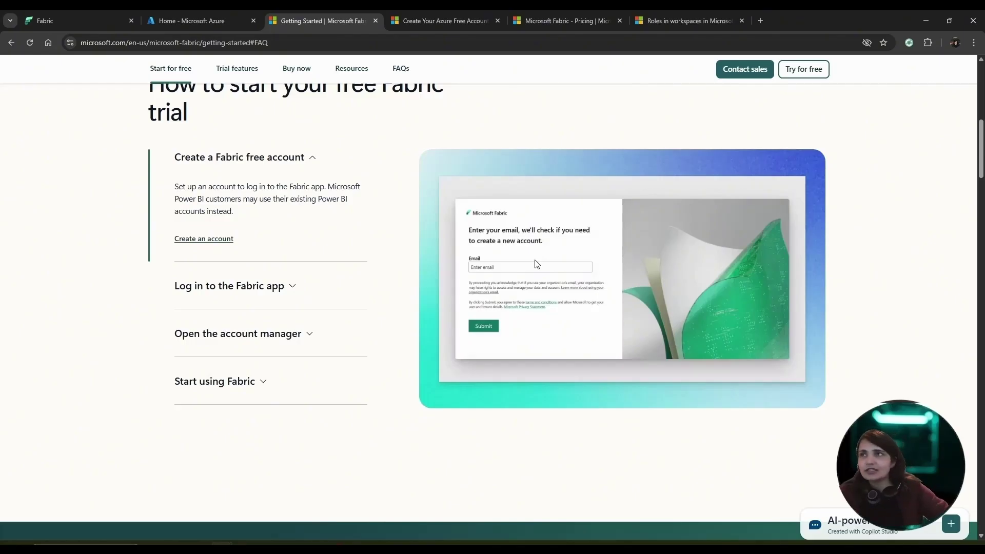
pyautogui.click(201, 12)
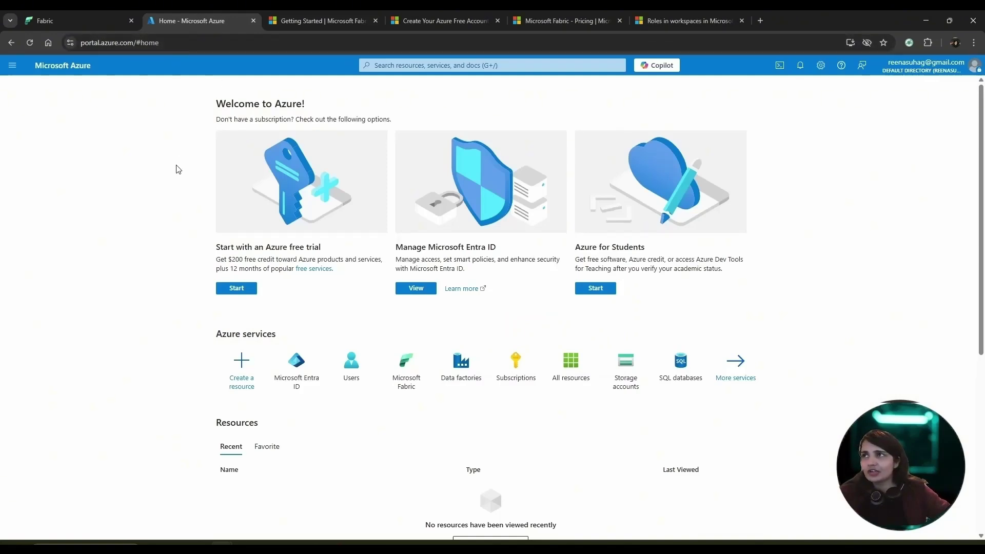
pyautogui.click(460, 12)
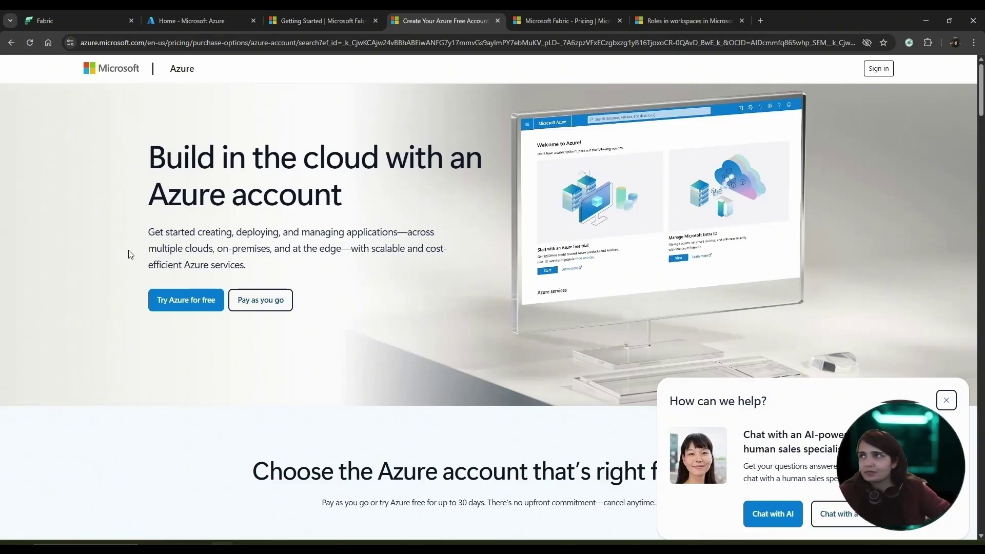
# In the Azure portal, search for "entra", open Microsoft Entra ID, and show the directory's users.
pyautogui.click(170, 12)
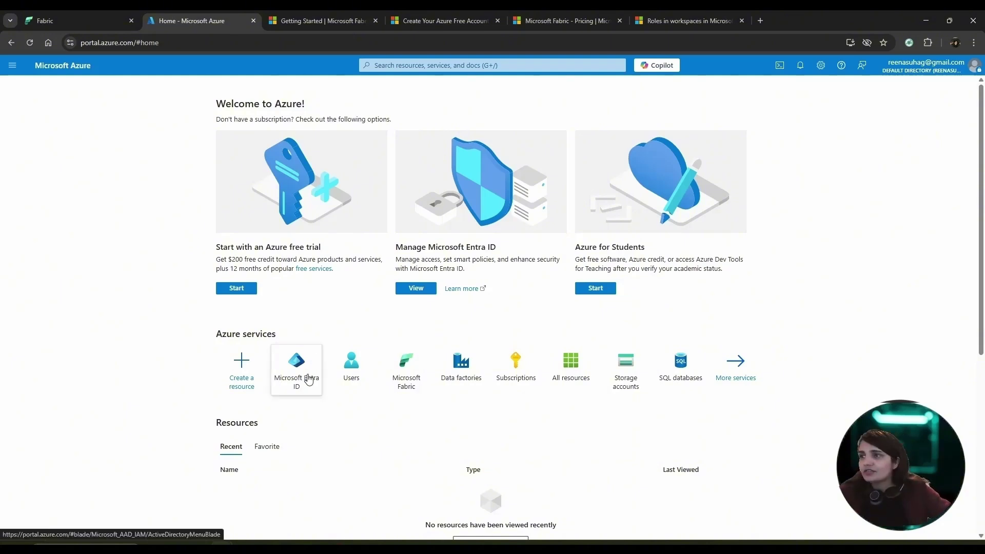
pyautogui.moveTo(317, 387)
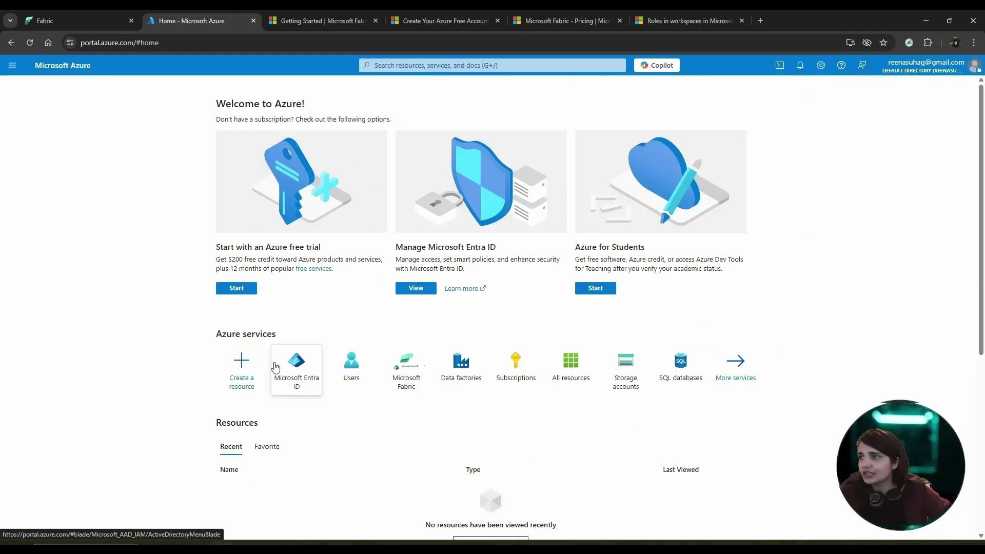
pyautogui.moveTo(272, 369)
pyautogui.click(390, 63)
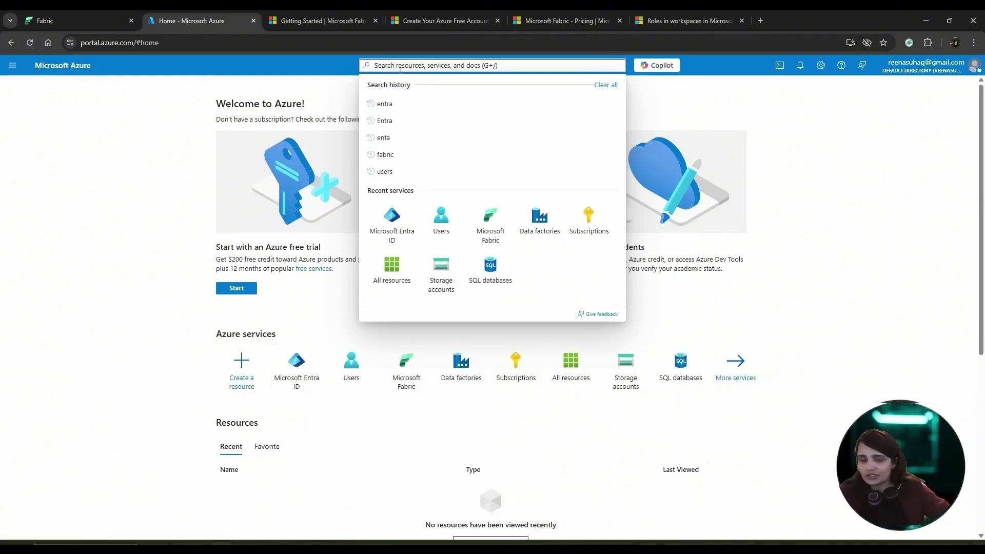
pyautogui.write('entra')
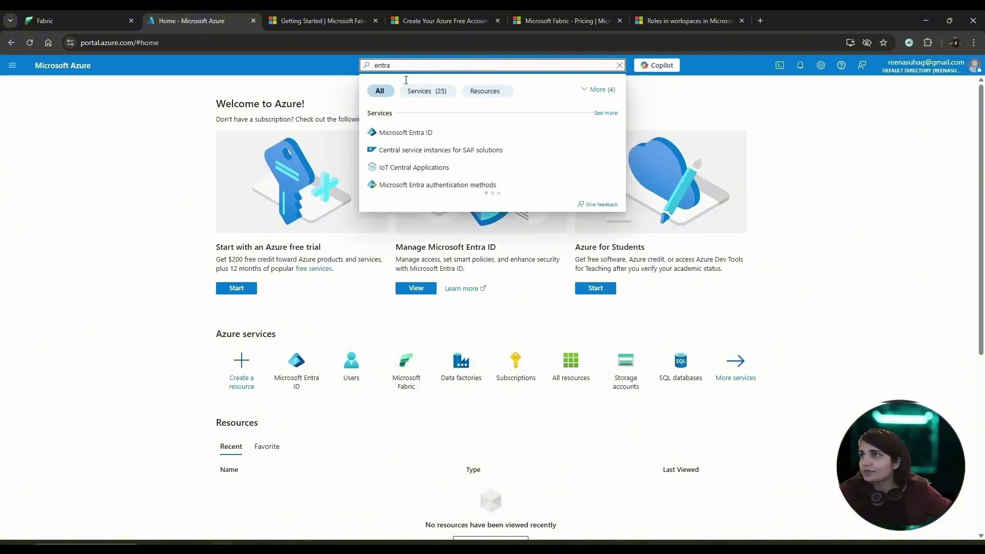
pyautogui.click(425, 132)
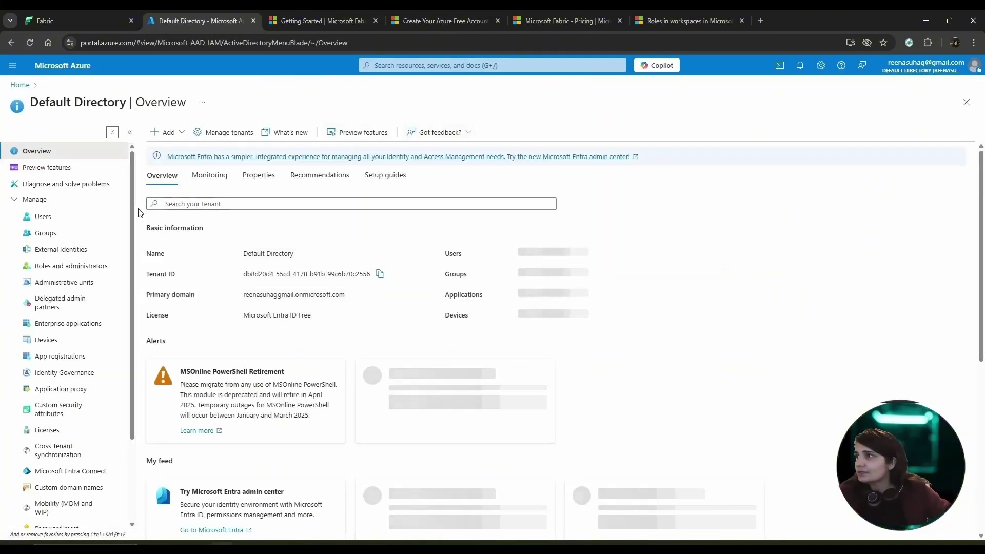
pyautogui.click(45, 215)
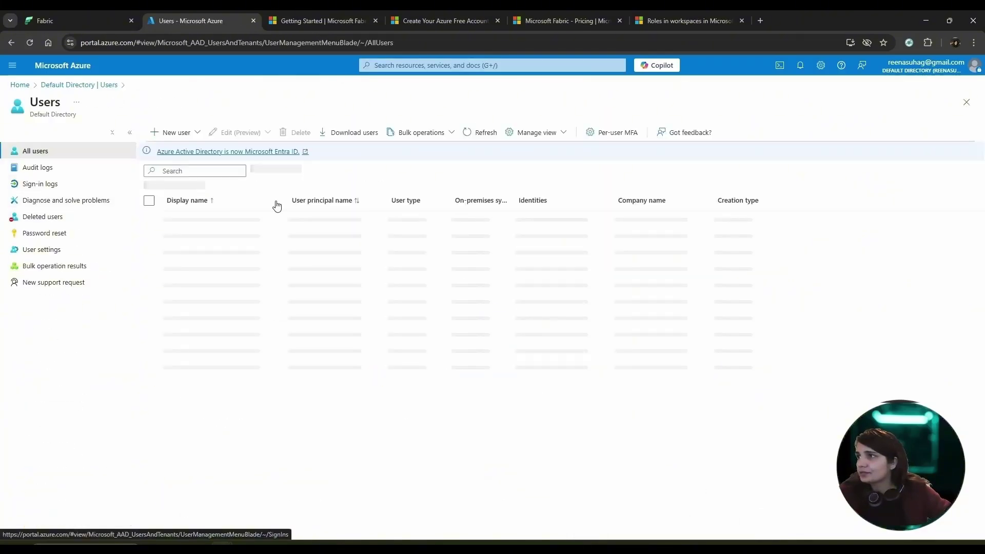
# Start creating an internal user with principal name "userdemo" and display name "user", and discard the form to return to the user list.
pyautogui.click(177, 133)
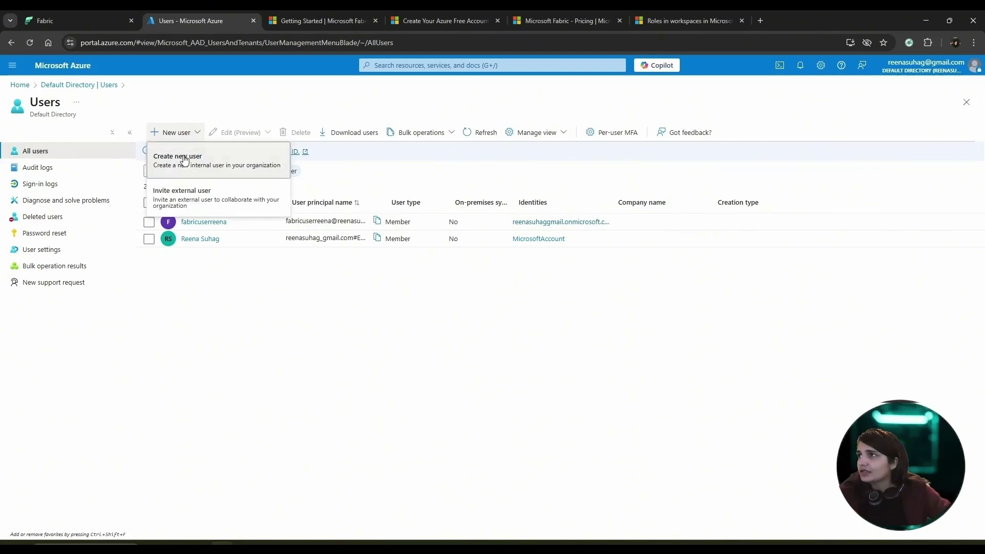
pyautogui.click(185, 160)
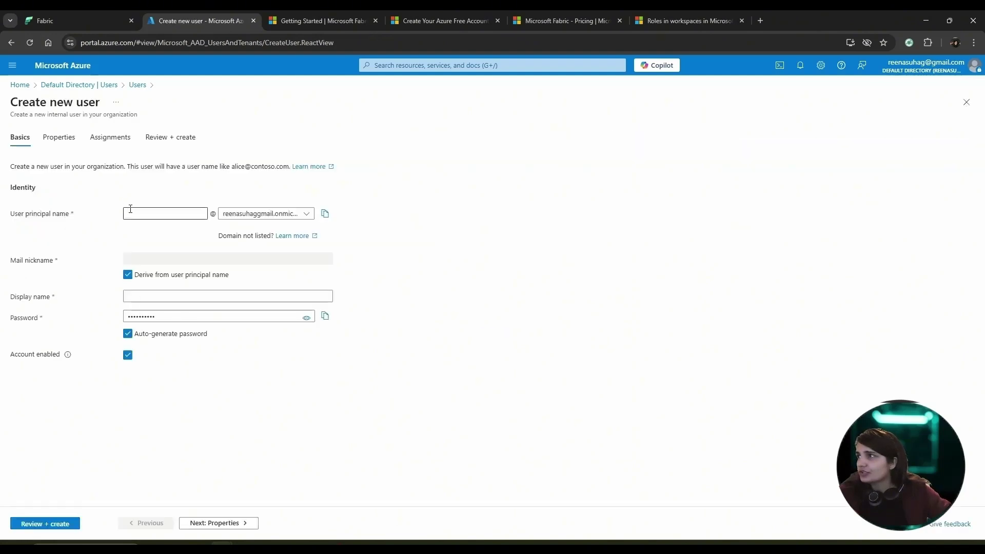
pyautogui.click(164, 212)
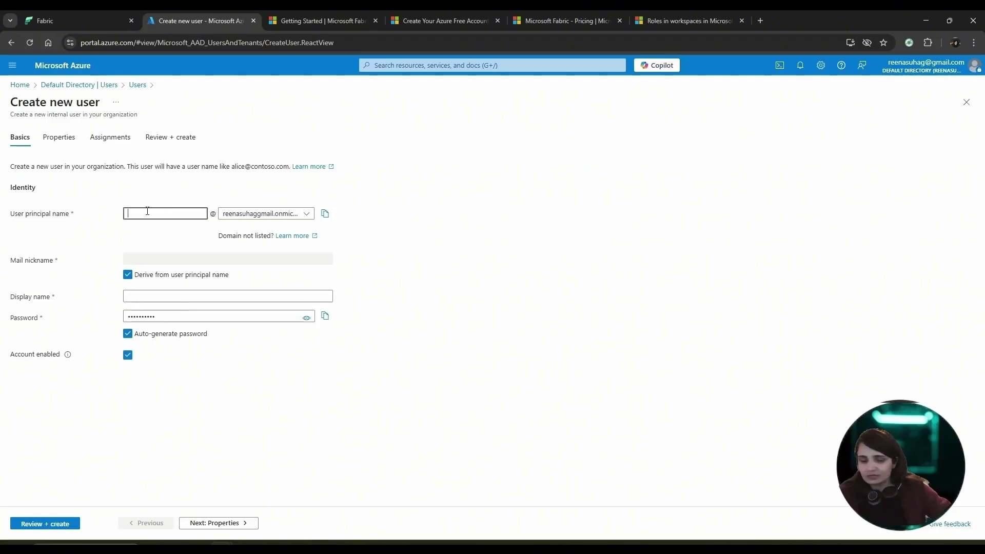
pyautogui.write('user')
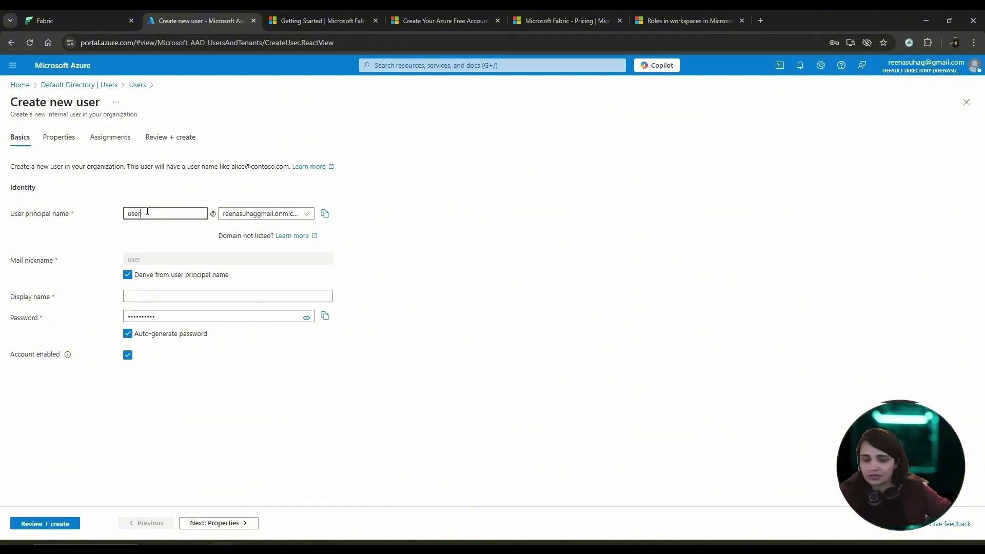
pyautogui.write('demo')
pyautogui.click(147, 296)
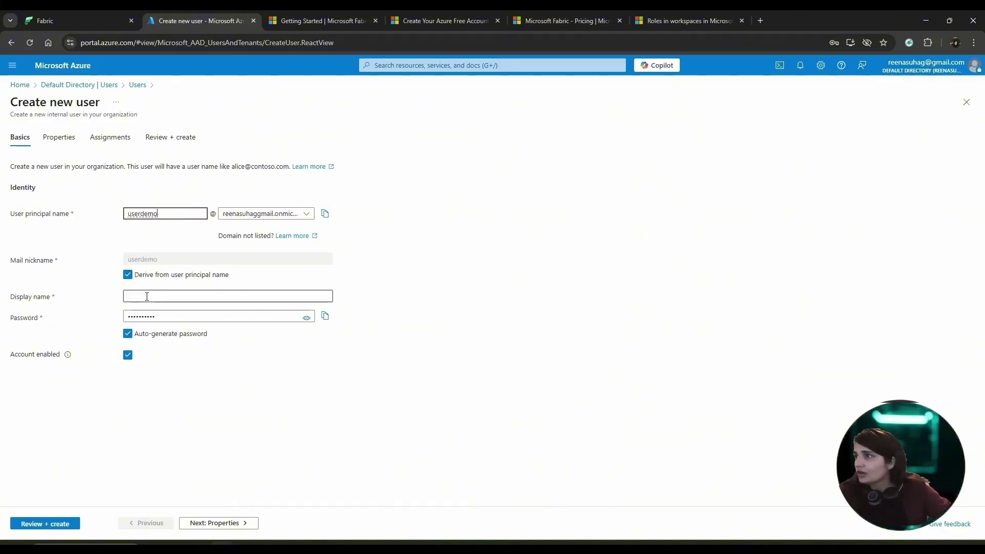
pyautogui.write('user')
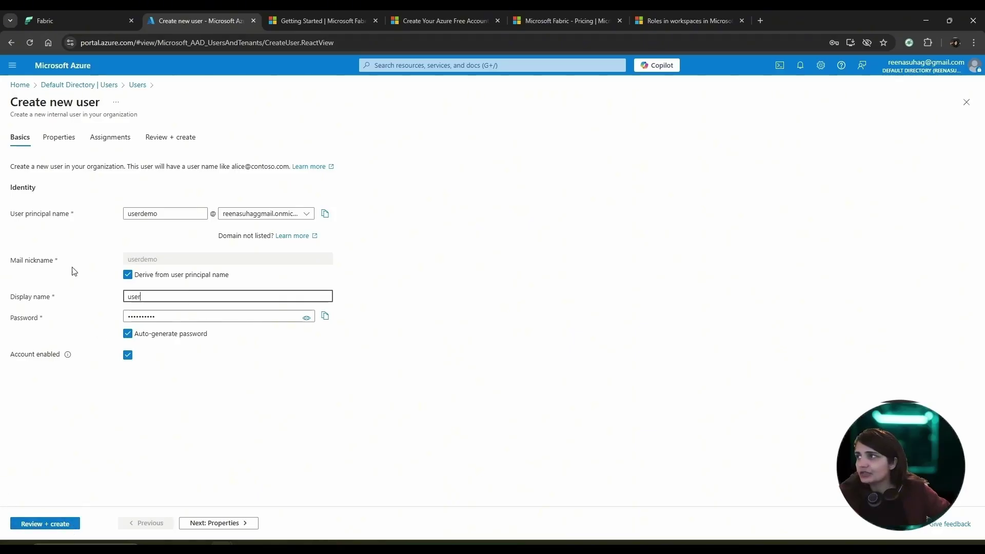
pyautogui.click(79, 84)
pyautogui.click(377, 224)
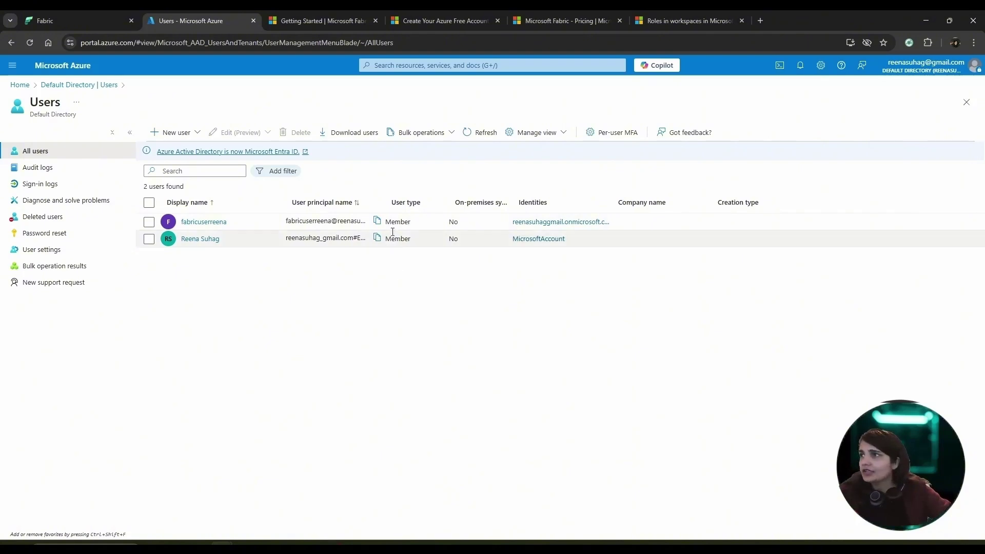
# Read the trial guide's "Open the account manager" section and check the trial status in the Fabric account profile.
pyautogui.click(296, 15)
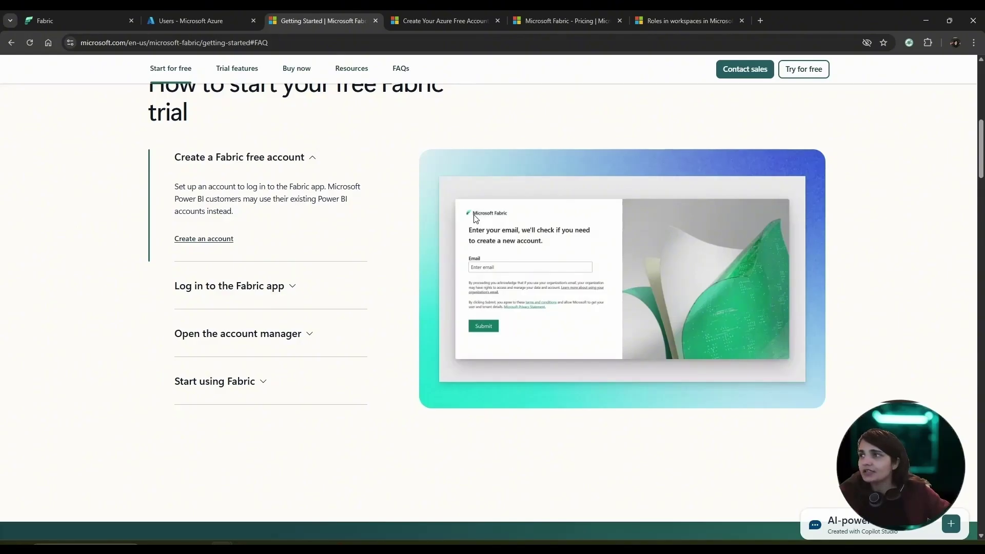
pyautogui.click(298, 336)
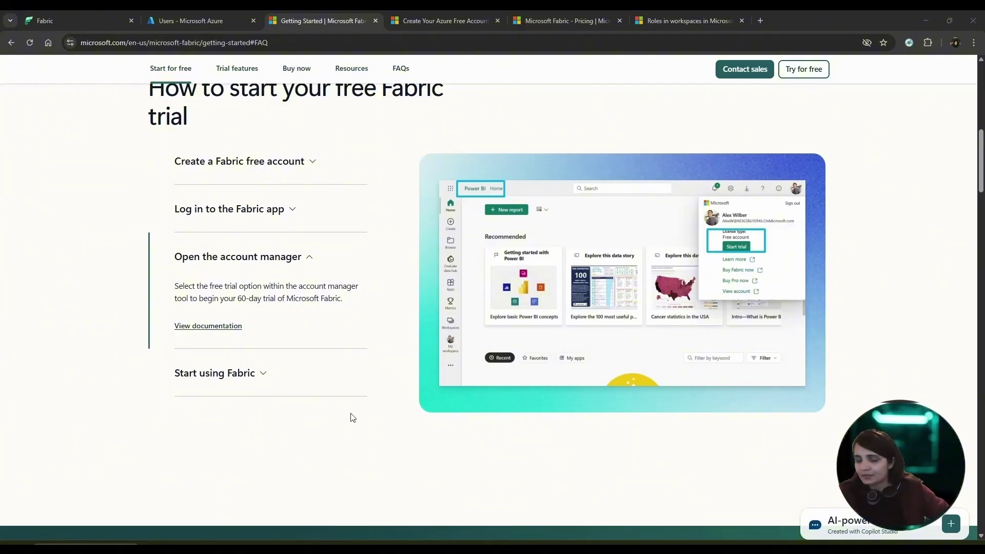
pyautogui.hotkey('ctrl', '1')
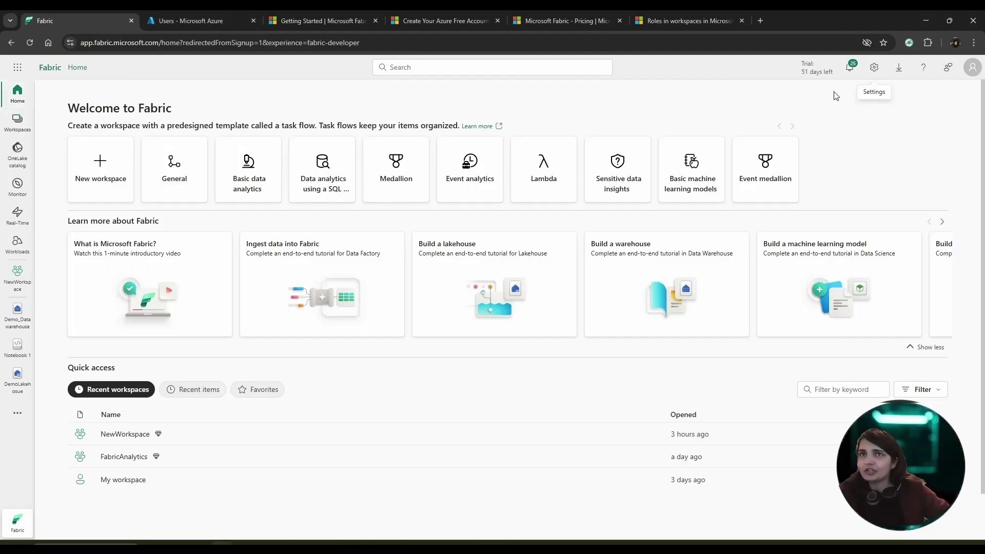
pyautogui.click(973, 71)
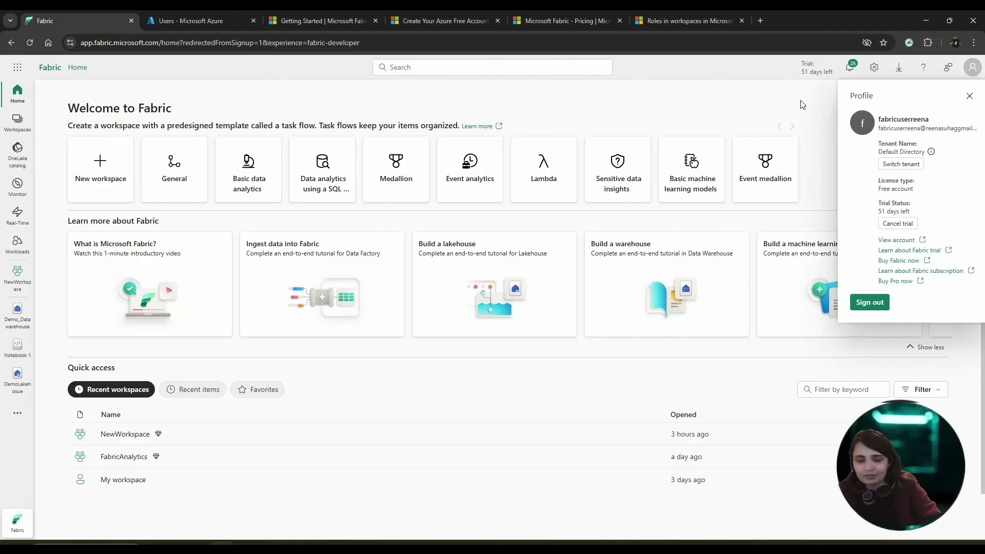
pyautogui.click(335, 544)
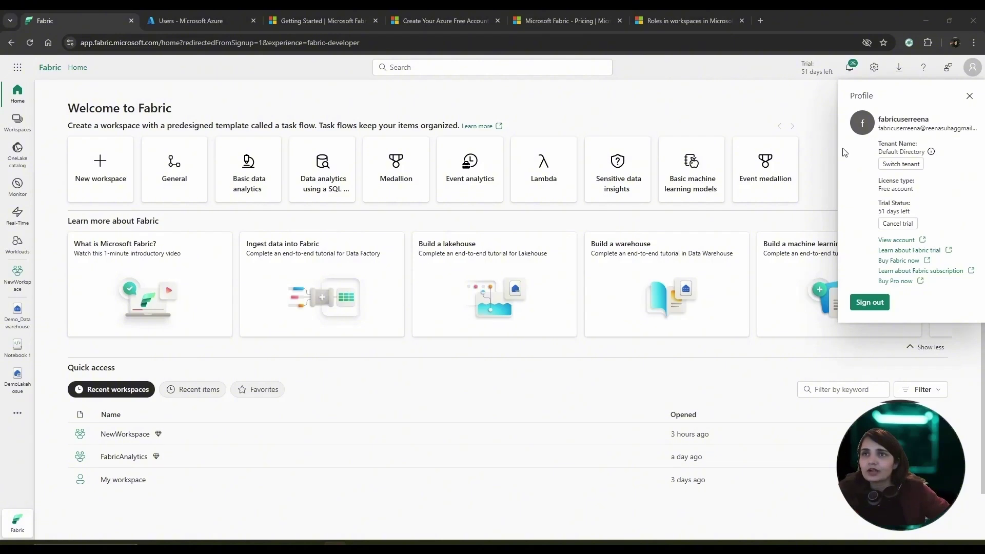
pyautogui.moveTo(860, 192)
pyautogui.mouseDown()
pyautogui.moveTo(922, 215)
pyautogui.moveTo(929, 234)
pyautogui.mouseUp()
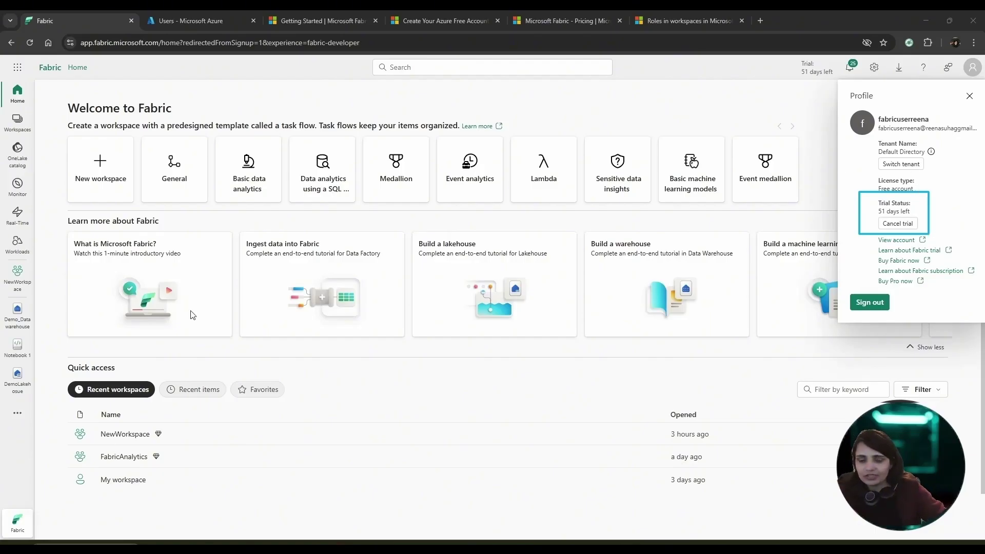
pyautogui.press('Escape')
pyautogui.press('Escape')
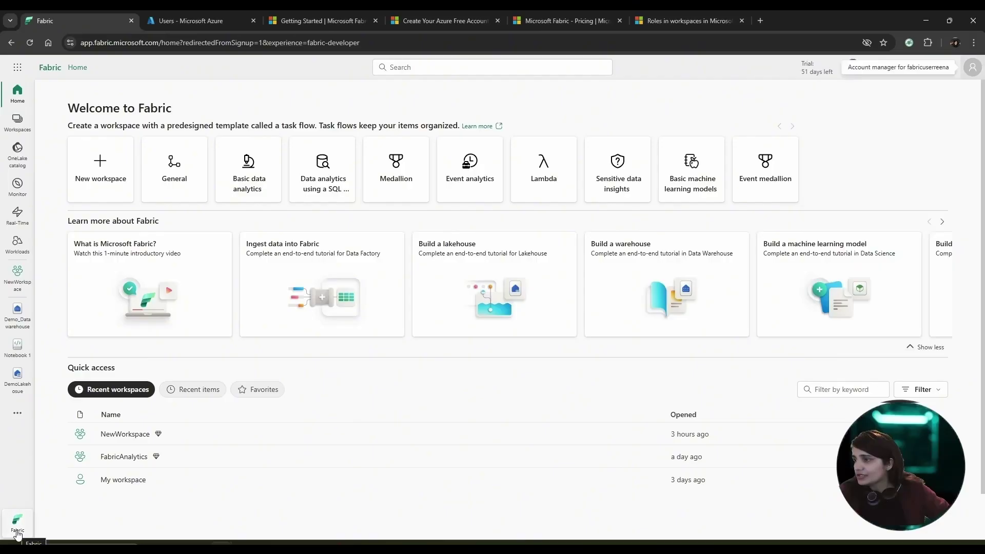
# View the available Fabric and Power BI experiences, keep the Fabric one, and open My workspace.
pyautogui.click(17, 533)
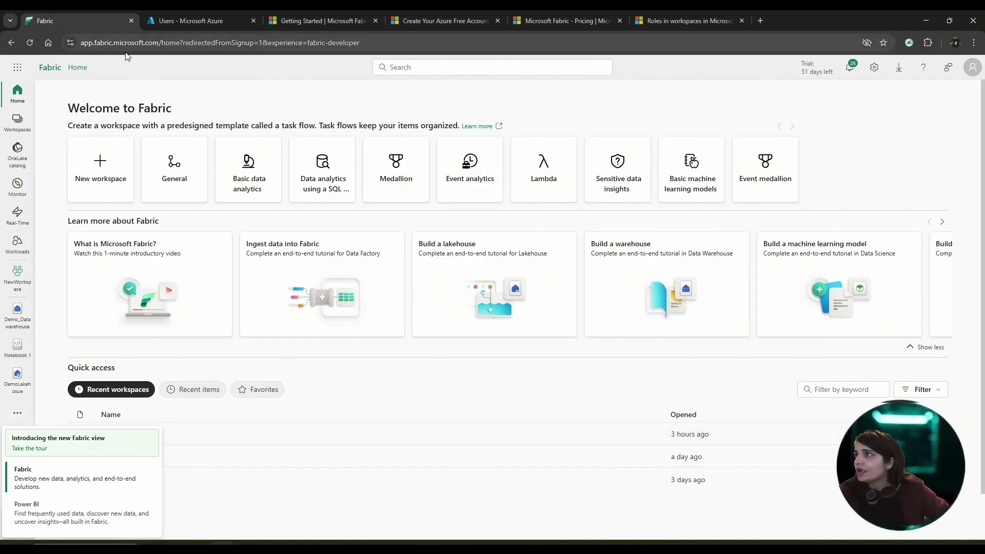
pyautogui.click(84, 76)
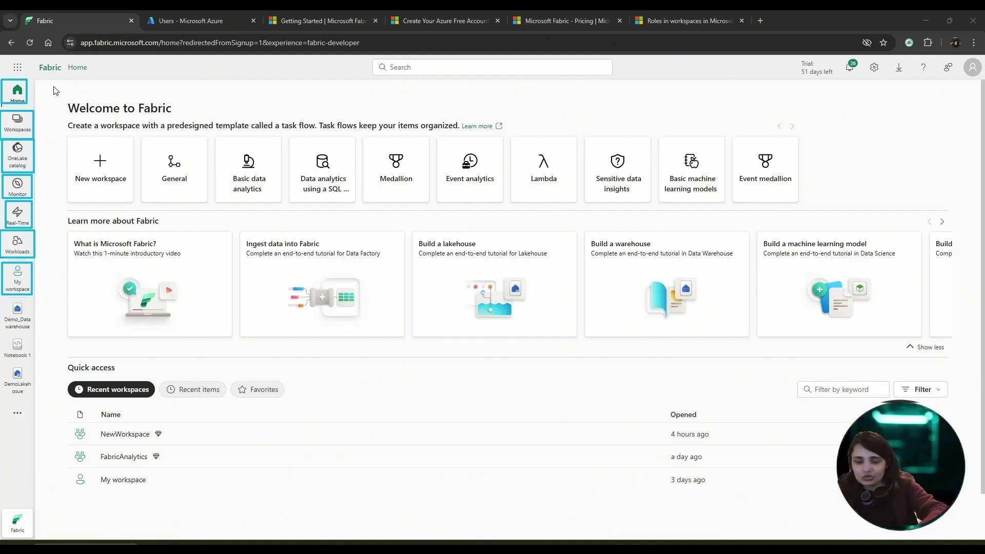
pyautogui.click(20, 282)
# Start a new workspace and name it "NextGenDataAnalytics_Demo".
pyautogui.click(17, 122)
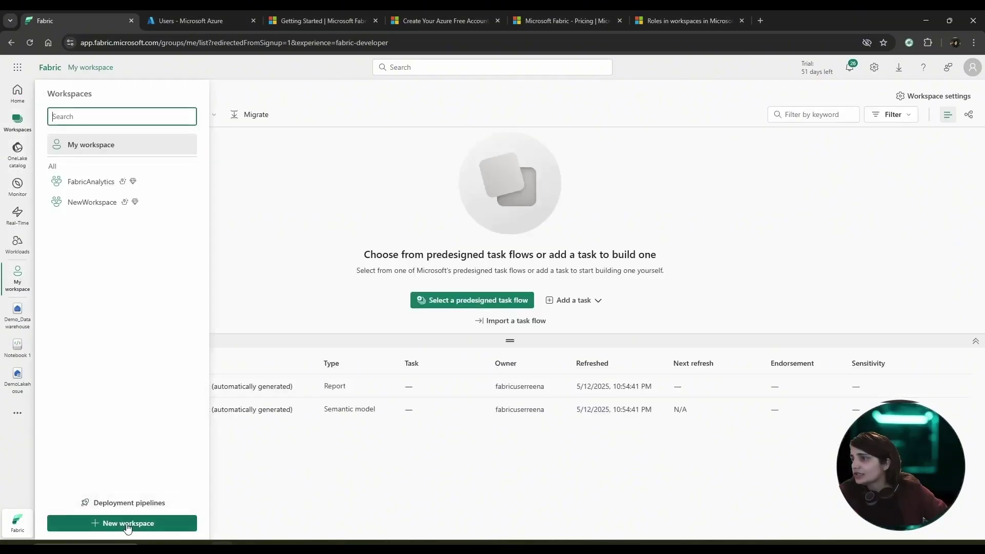
pyautogui.click(128, 524)
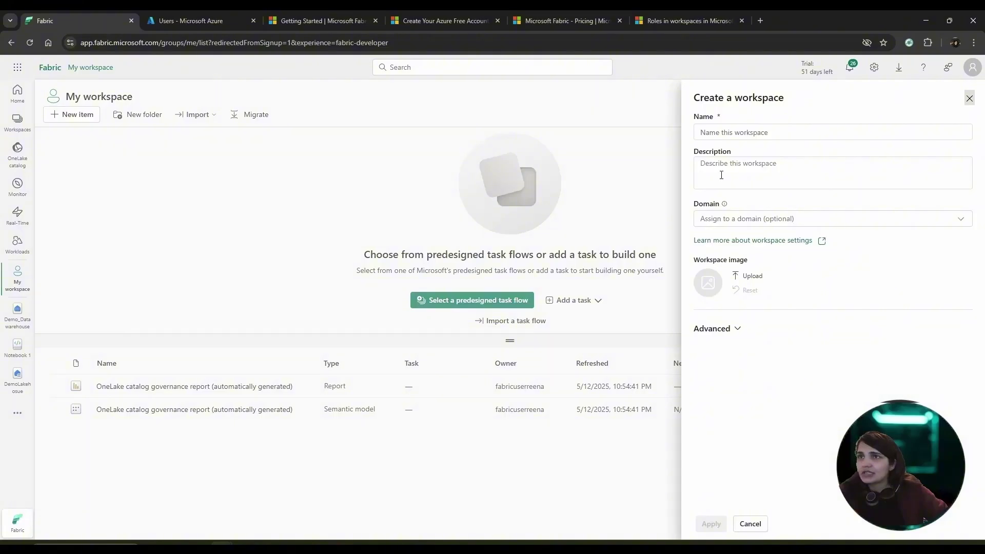
pyautogui.click(745, 132)
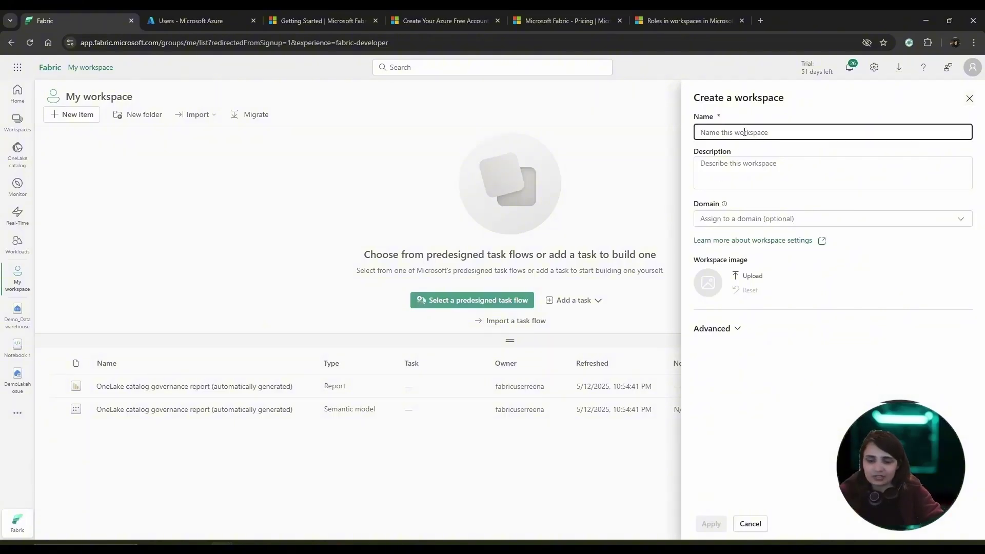
pyautogui.write('Next')
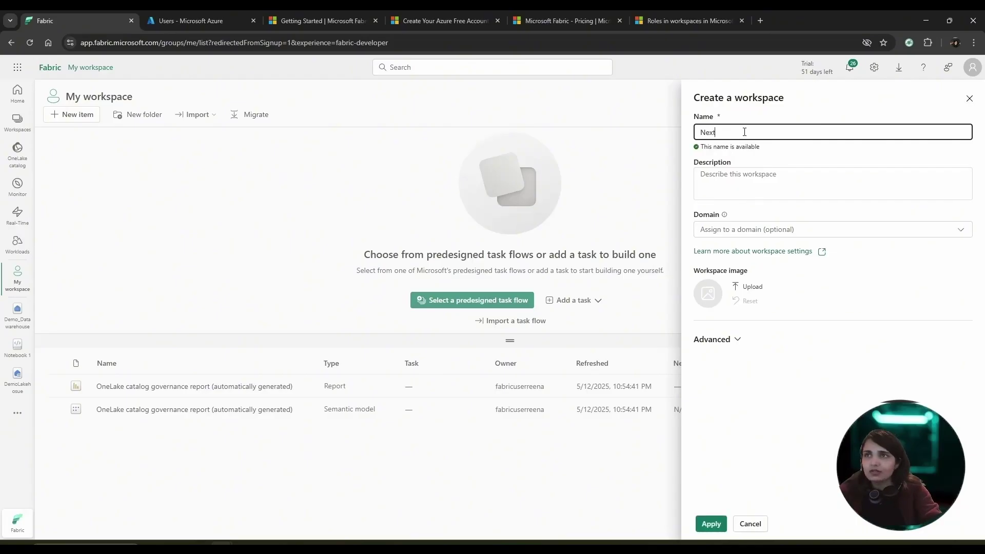
pyautogui.write('GenData')
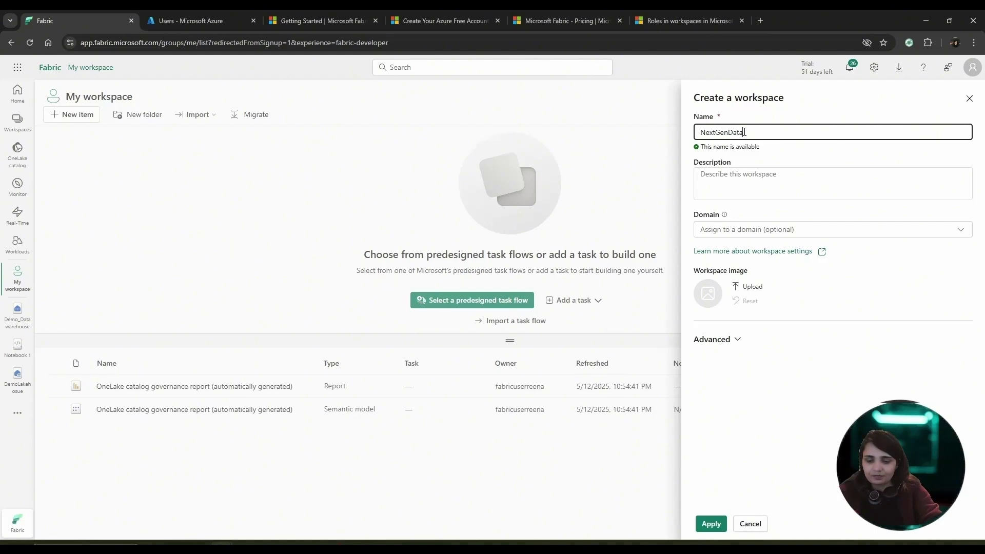
pyautogui.write('Anal')
pyautogui.press('BackSpace')
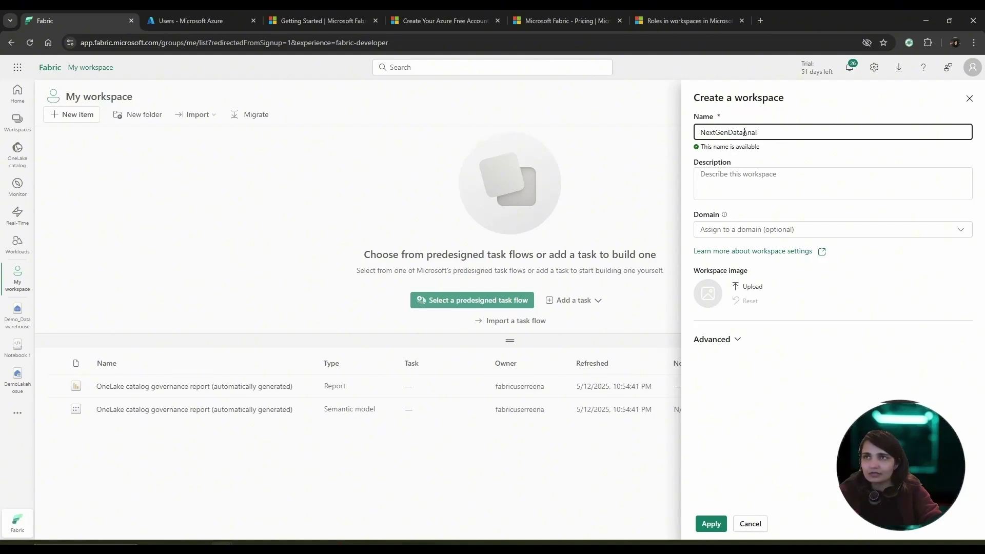
pyautogui.write('ytics')
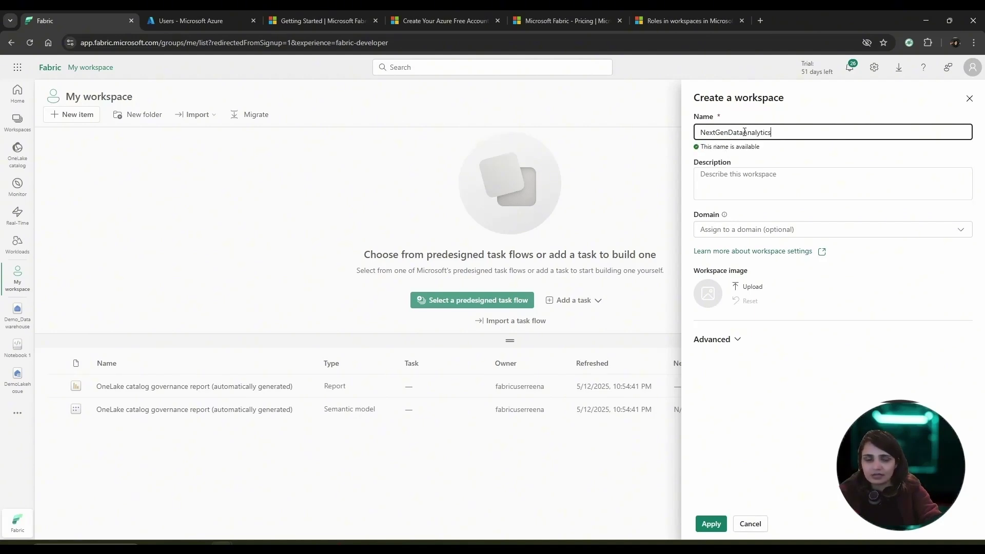
pyautogui.write('_Demo')
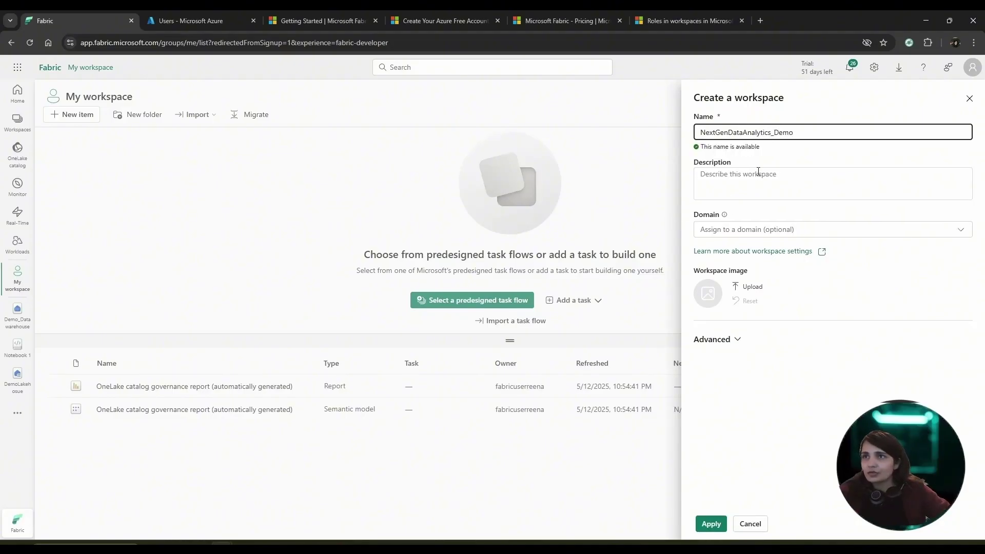
# Review the new workspace's advanced settings and create it with the Trial license mode and small semantic model storage format.
pyautogui.click(759, 171)
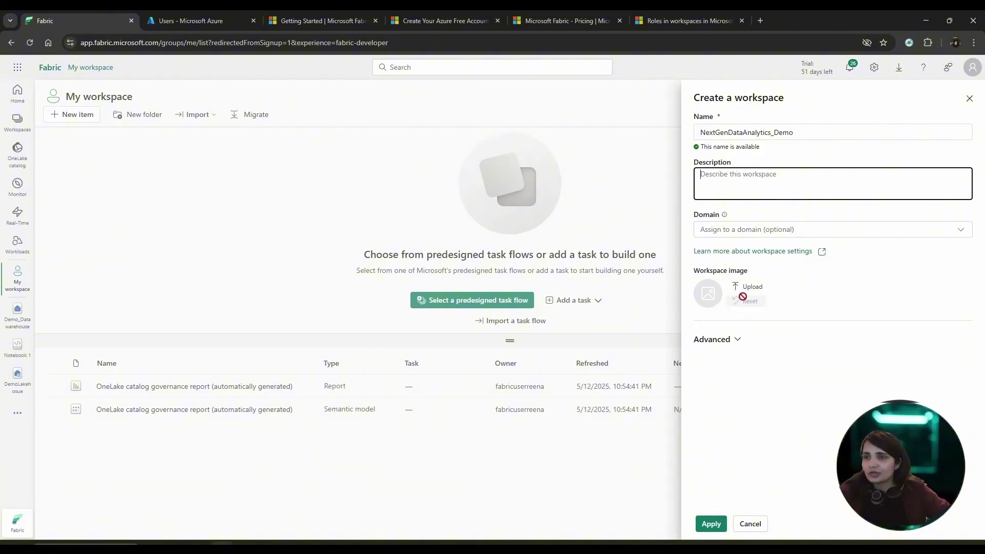
pyautogui.click(737, 340)
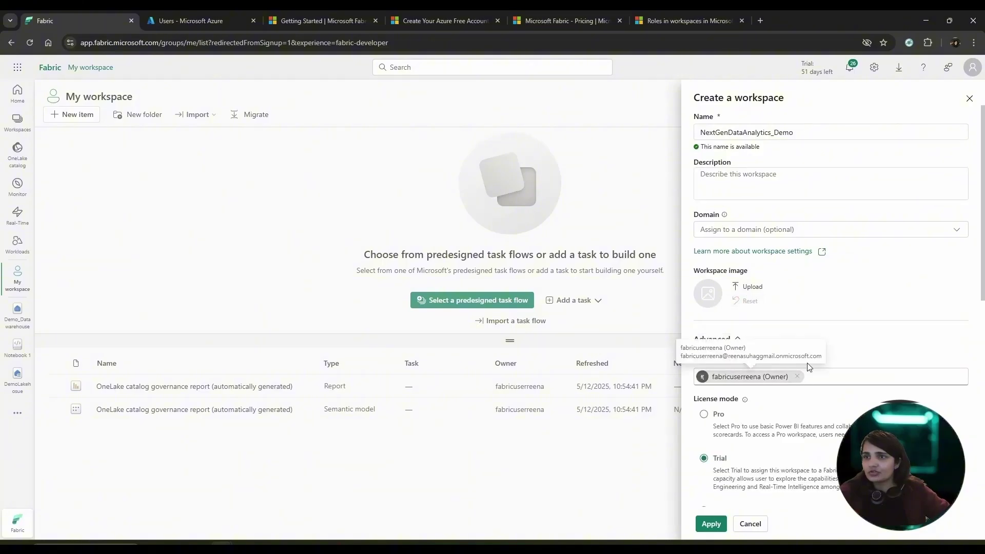
pyautogui.scroll(-4, 803, 413)
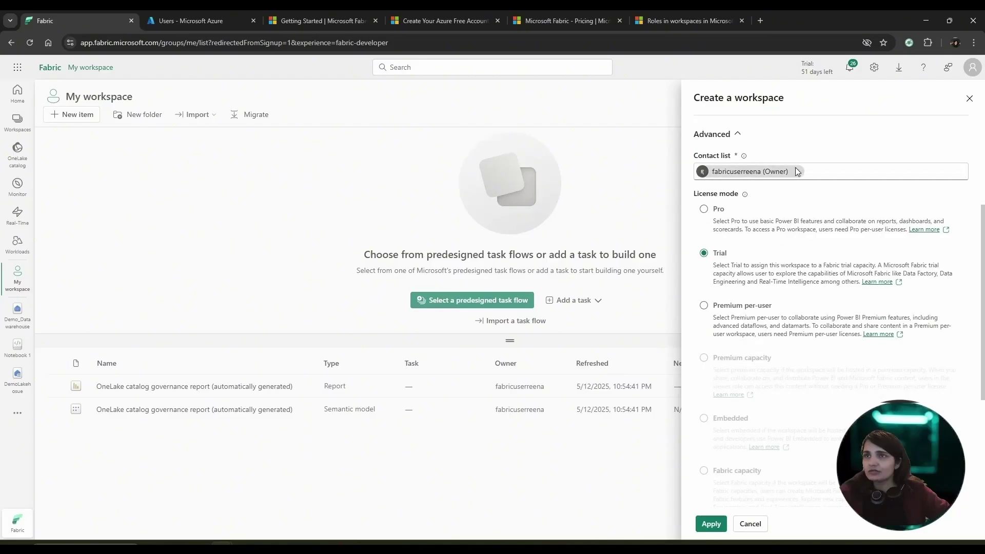
pyautogui.moveTo(745, 156)
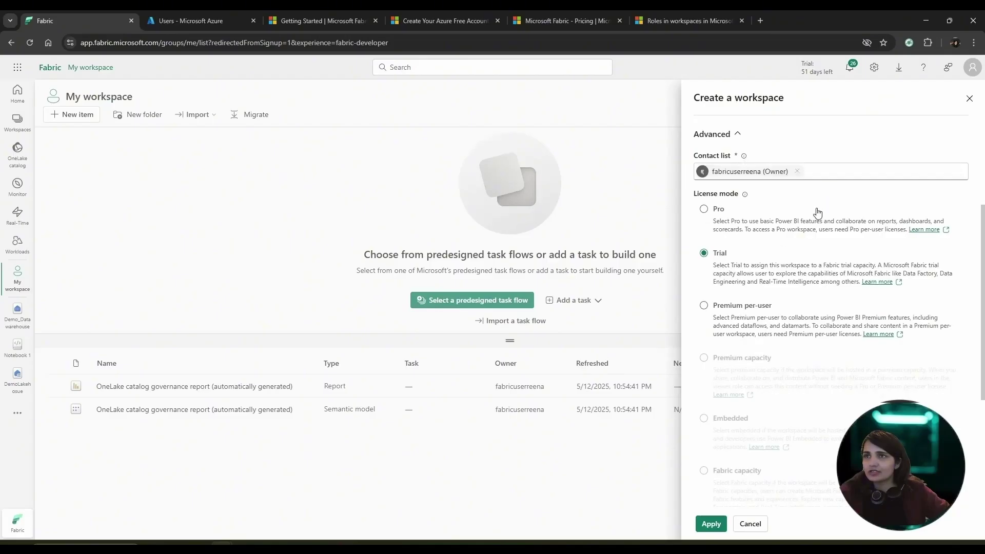
pyautogui.moveTo(745, 196)
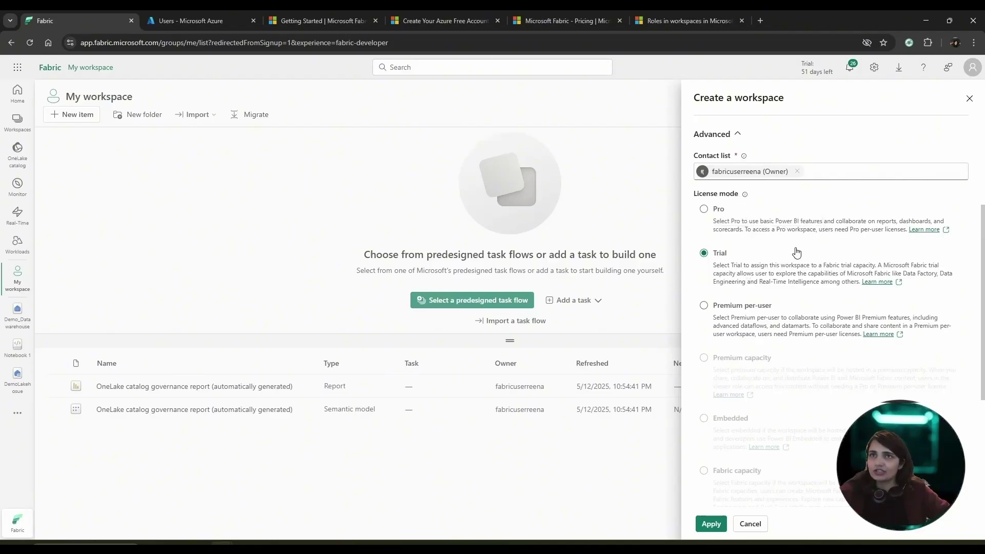
pyautogui.scroll(-4, 795, 267)
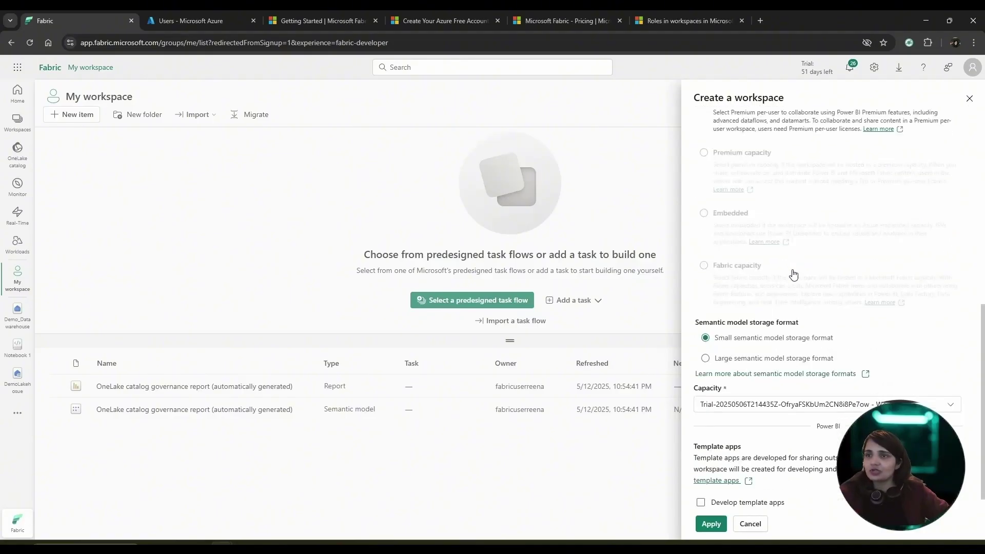
pyautogui.scroll(5, 794, 276)
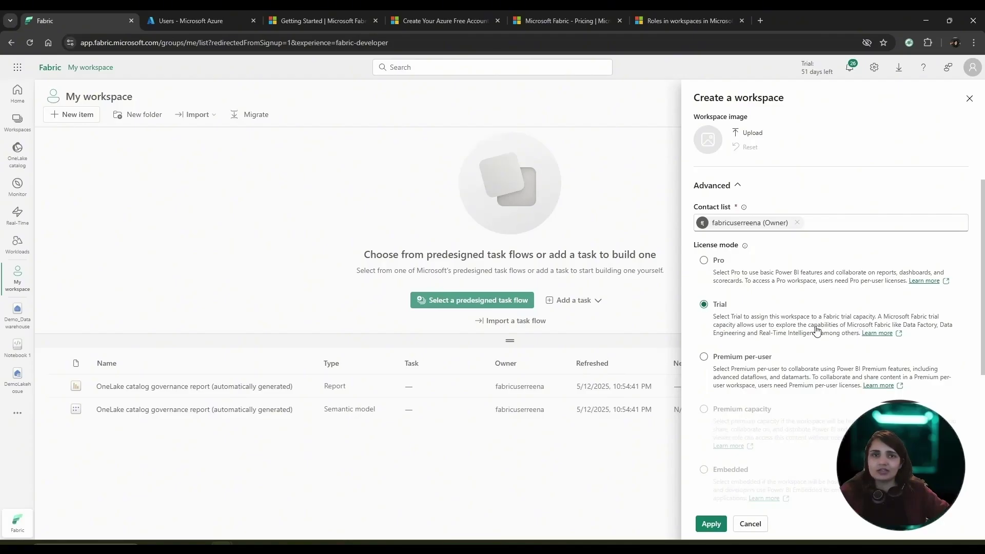
pyautogui.scroll(-10, 817, 331)
pyautogui.press('Return')
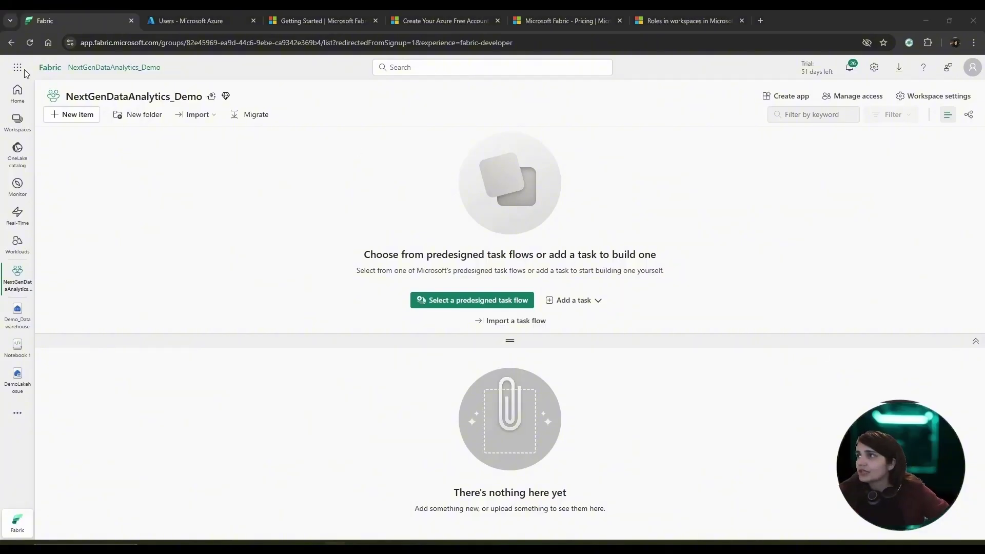
pyautogui.moveTo(40, 83); pyautogui.dragTo(977, 108)
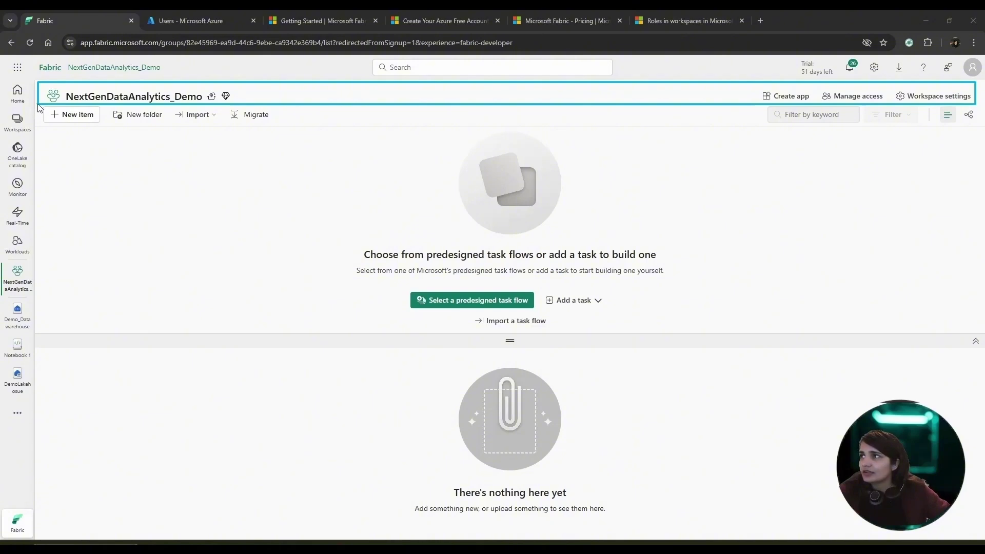
pyautogui.moveTo(35, 105)
pyautogui.mouseDown()
pyautogui.moveTo(62, 126)
pyautogui.moveTo(598, 127)
pyautogui.moveTo(782, 159)
pyautogui.moveTo(436, 543)
pyautogui.moveTo(969, 180)
pyautogui.moveTo(941, 160)
pyautogui.moveTo(932, 132)
pyautogui.mouseUp()
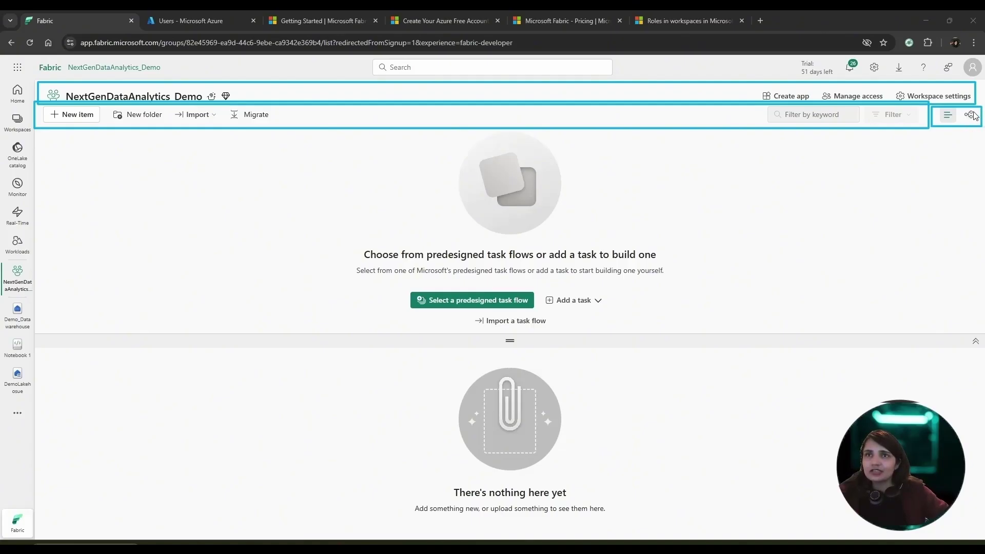
pyautogui.moveTo(36, 131)
pyautogui.mouseDown()
pyautogui.moveTo(678, 257)
pyautogui.moveTo(948, 341)
pyautogui.moveTo(970, 512)
pyautogui.mouseUp()
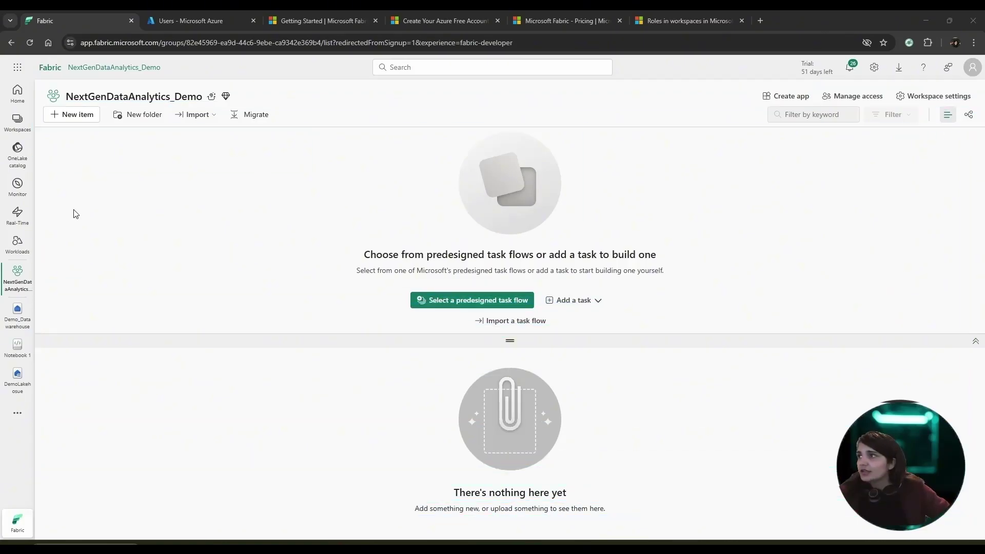
# Open the OneLake catalog and filter its items by the Lakehouse data type, followed by KQL Database.
pyautogui.click(18, 152)
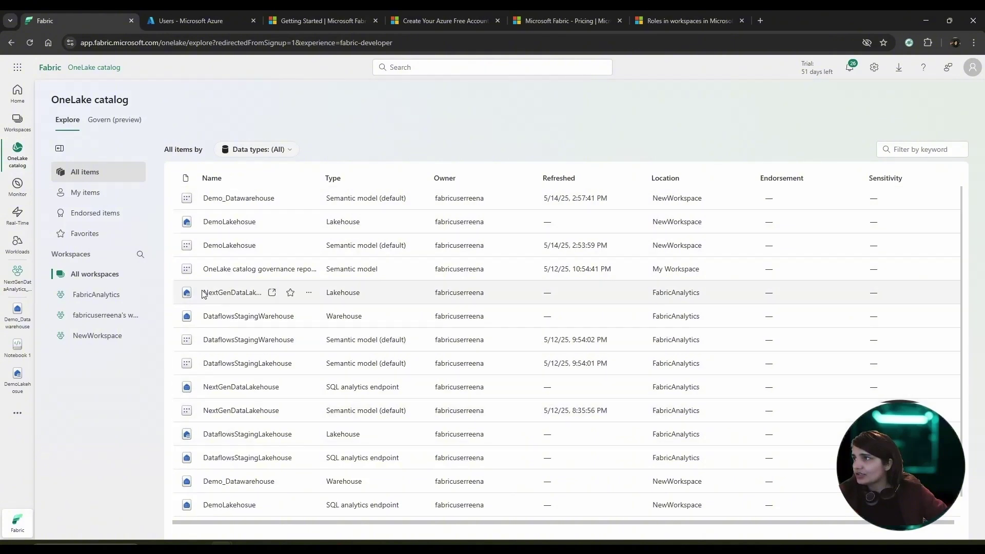
pyautogui.click(282, 153)
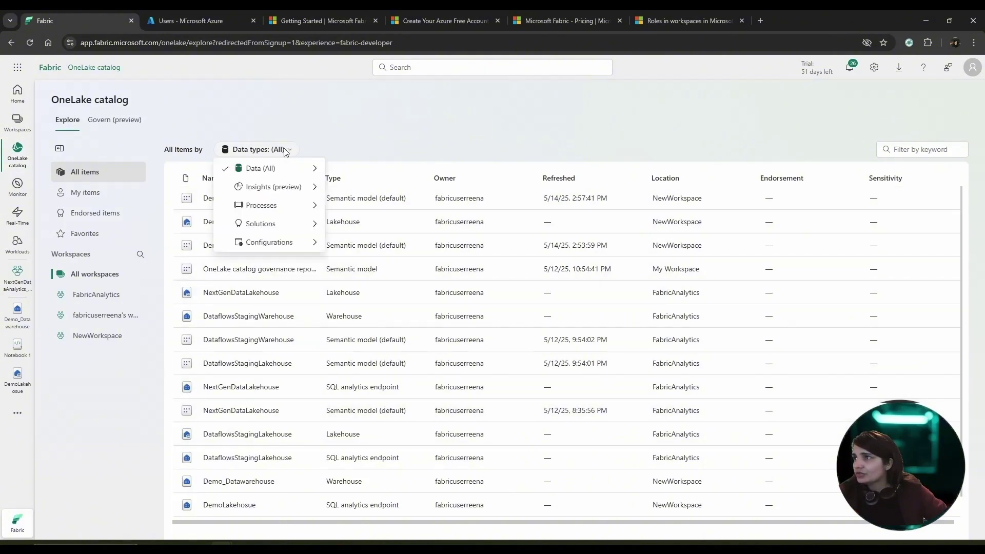
pyautogui.moveTo(291, 173)
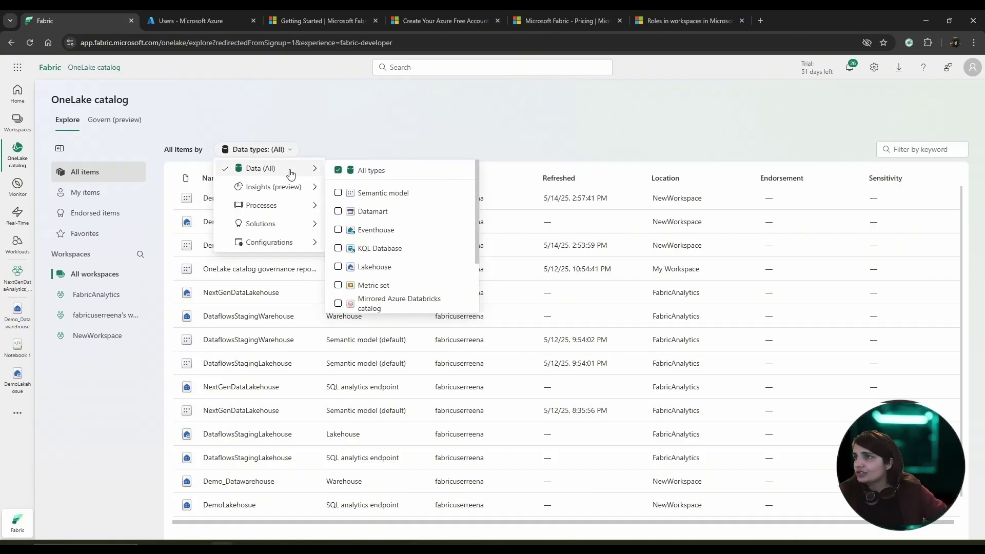
pyautogui.click(377, 271)
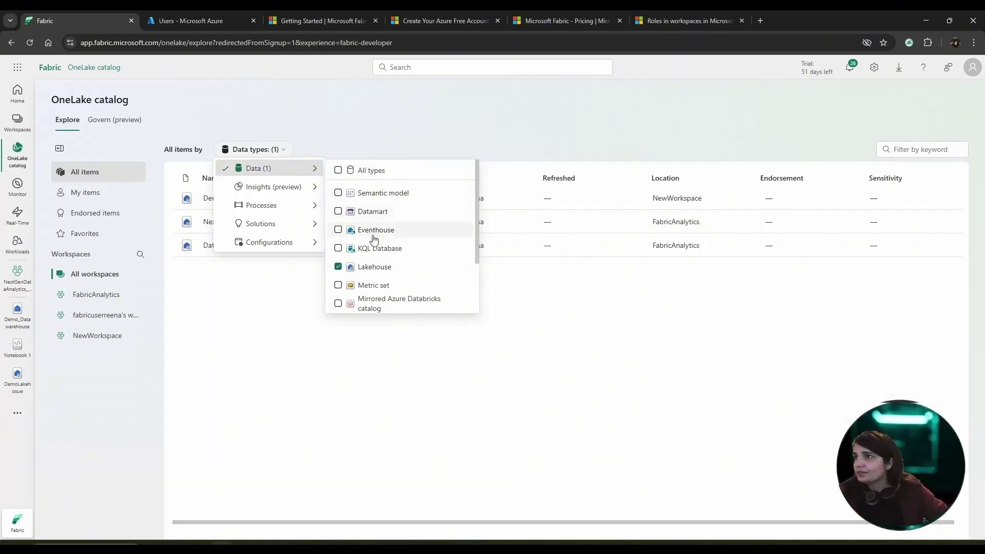
pyautogui.click(382, 272)
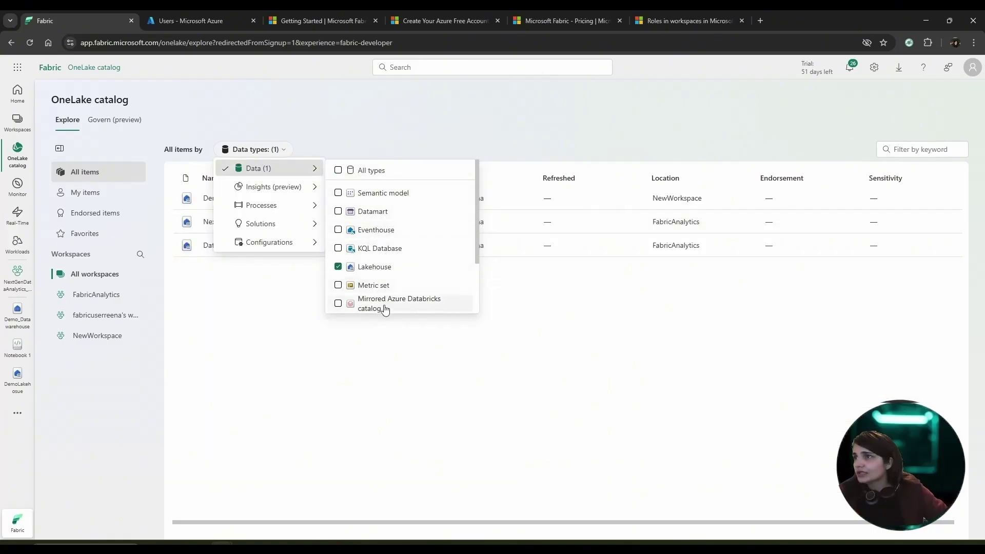
pyautogui.click(386, 250)
pyautogui.click(341, 269)
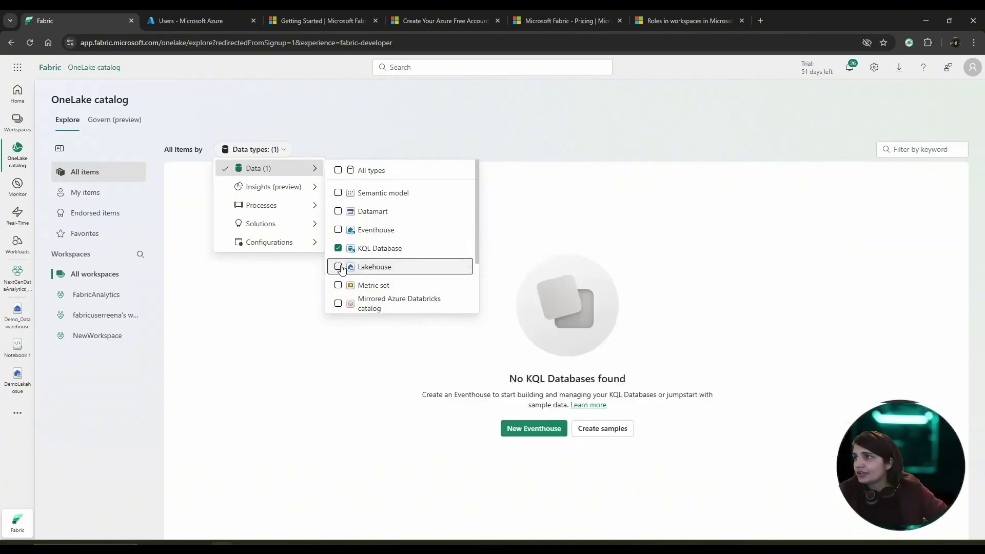
pyautogui.click(384, 114)
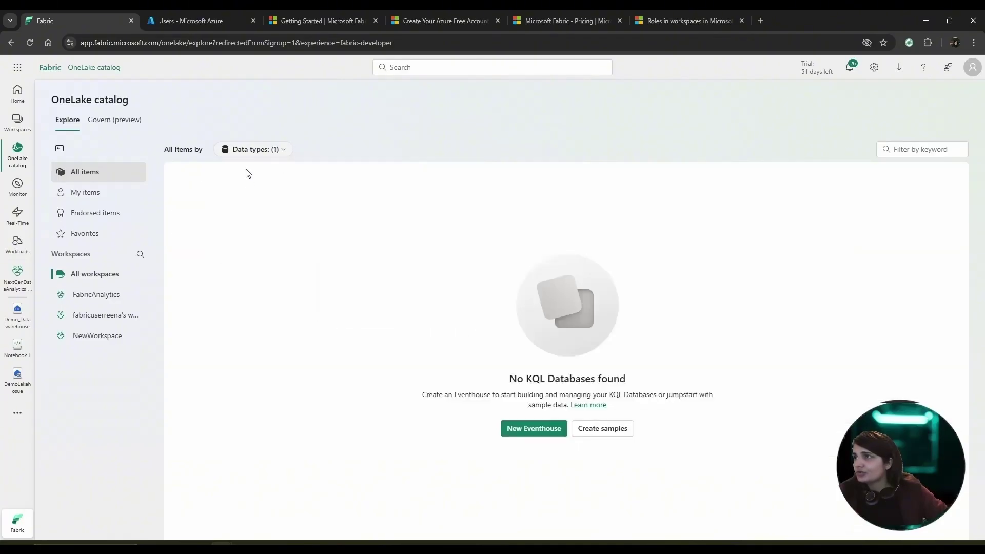
# Reset the OneLake catalog's data filter to all types.
pyautogui.click(263, 152)
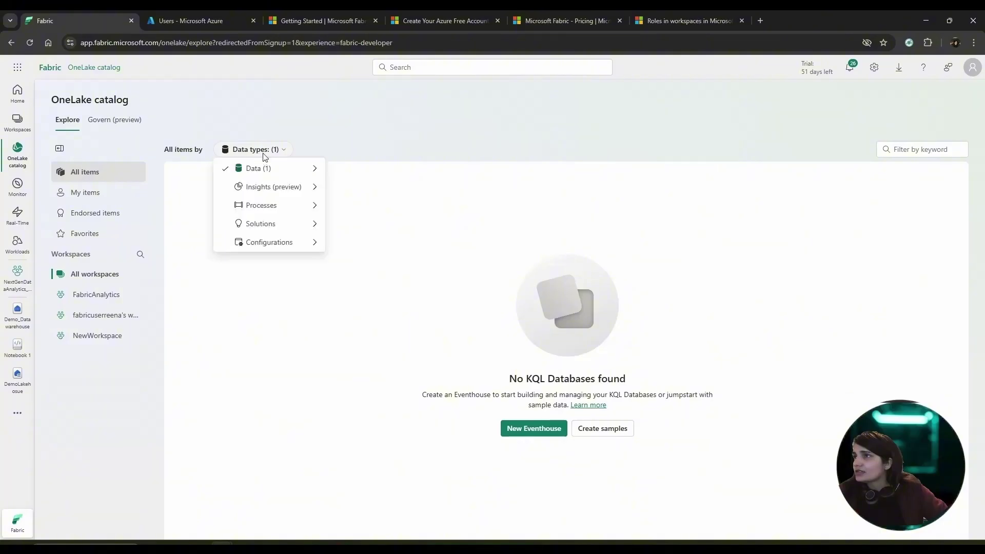
pyautogui.moveTo(247, 167)
pyautogui.scroll(-2, 396, 198)
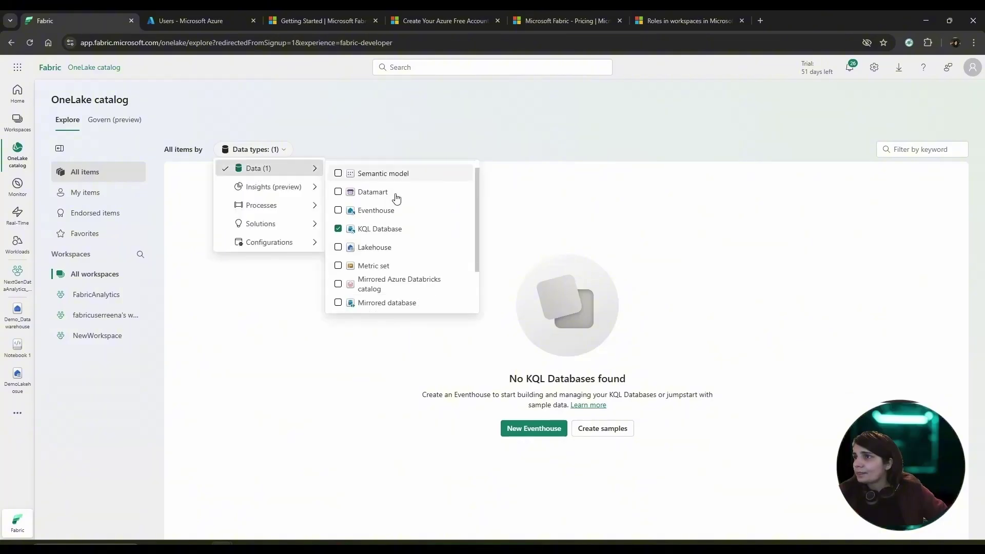
pyautogui.scroll(2, 378, 225)
pyautogui.click(338, 170)
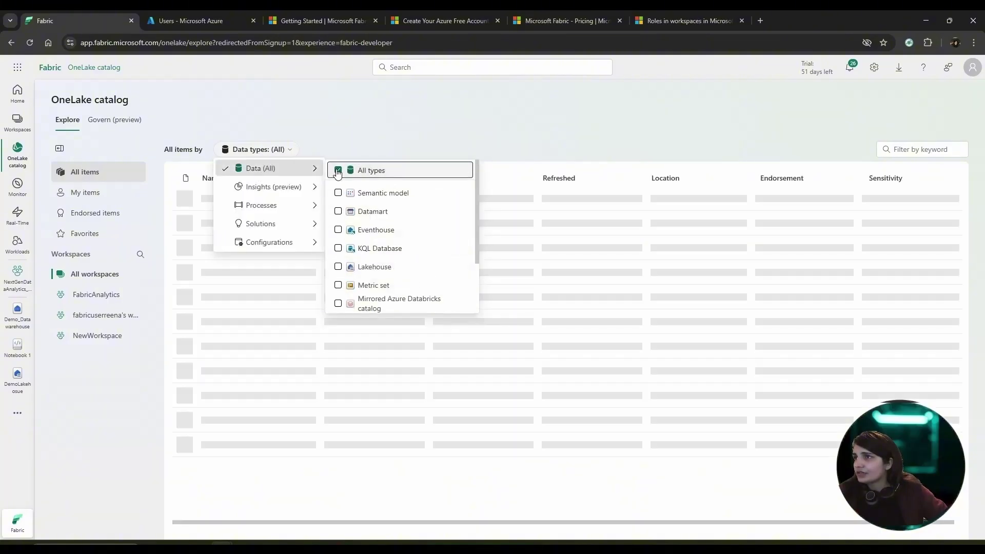
pyautogui.click(347, 128)
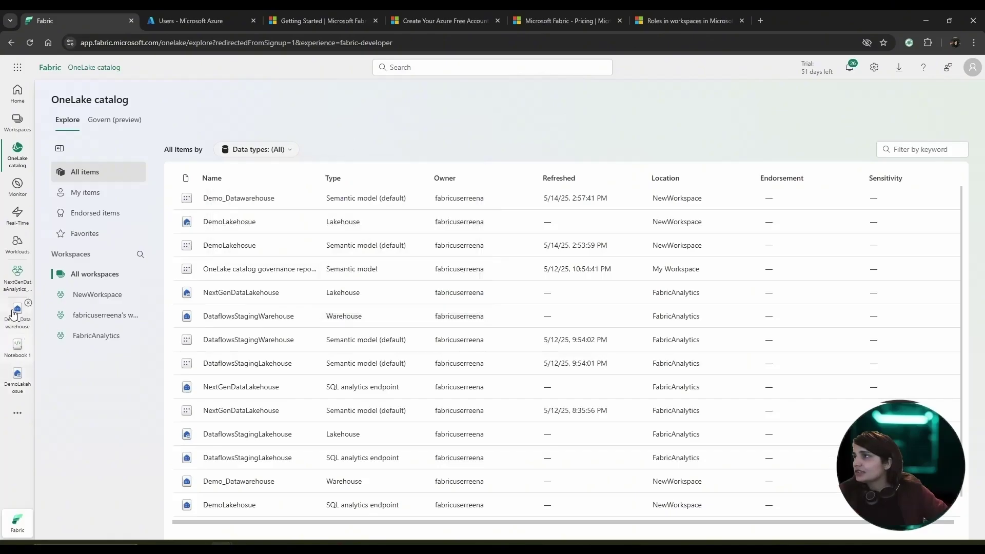
# View the available add-on and included Fabric workloads, and return to the NextGenDataAnalytics_Demo workspace.
pyautogui.click(16, 253)
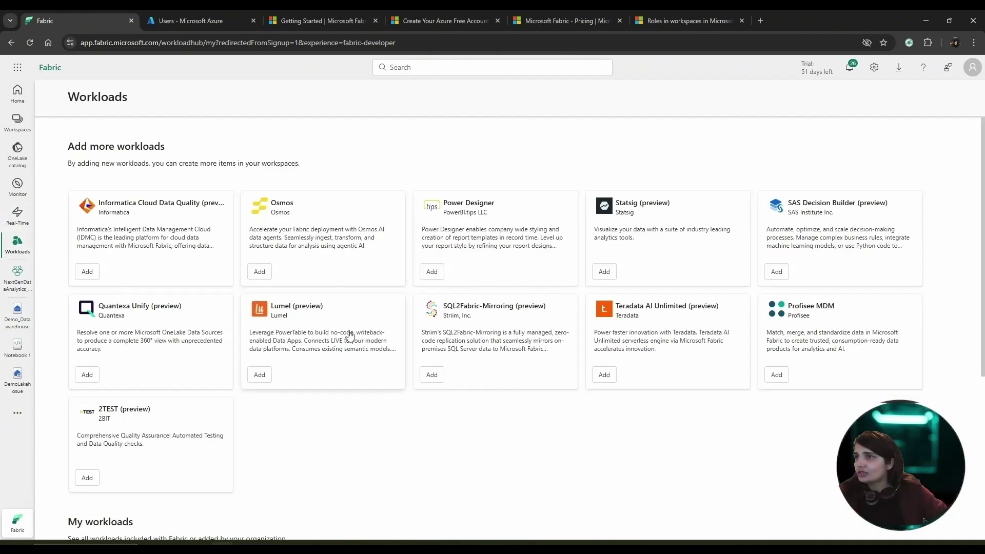
pyautogui.scroll(-5, 337, 359)
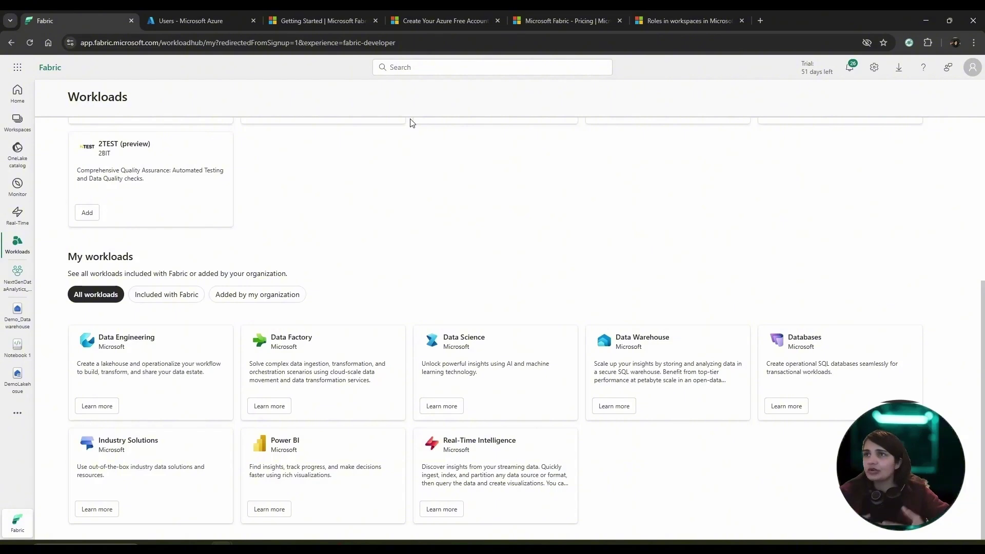
pyautogui.click(21, 132)
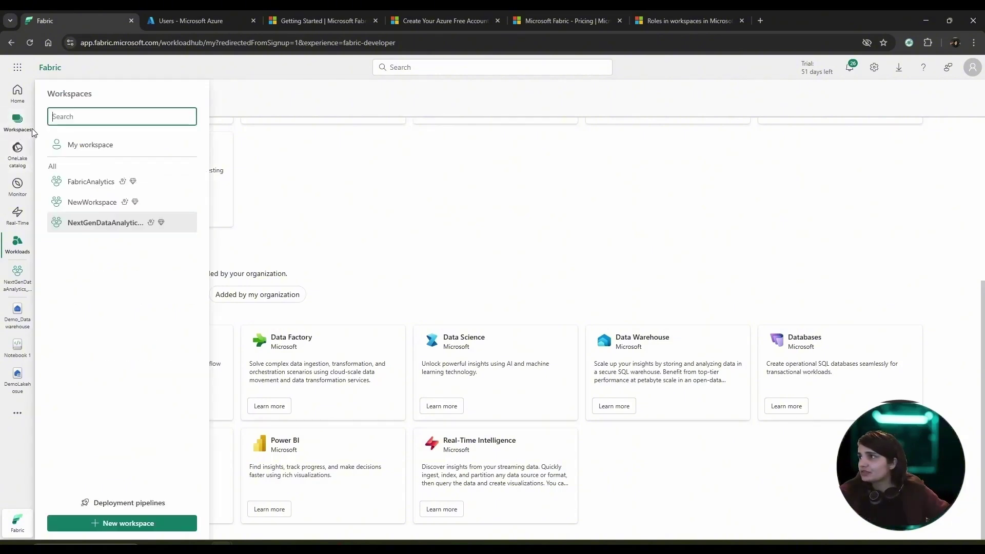
pyautogui.click(109, 223)
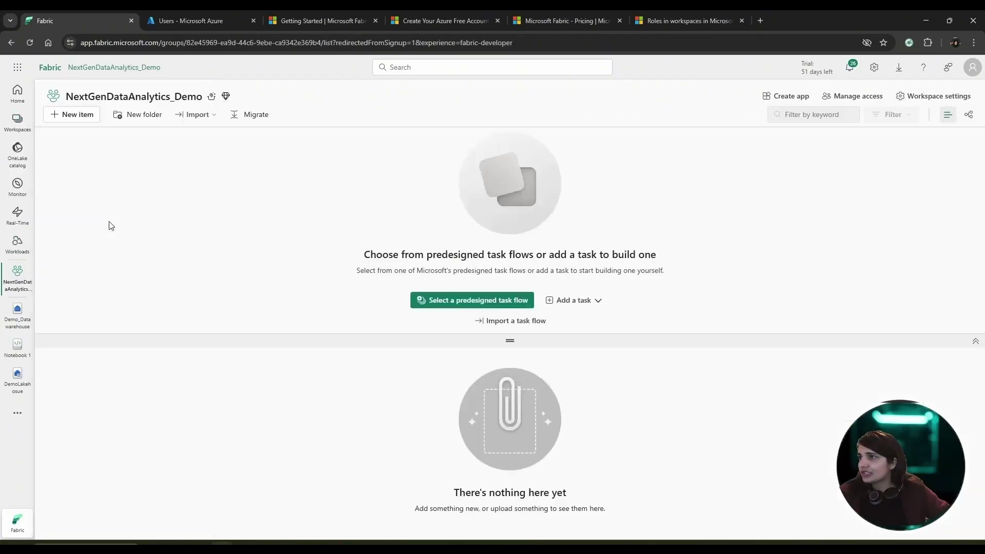
# Start a new Warehouse item in the NextGenDataAnalytics_Demo workspace and name it LT_reporting_DWH.
pyautogui.click(86, 120)
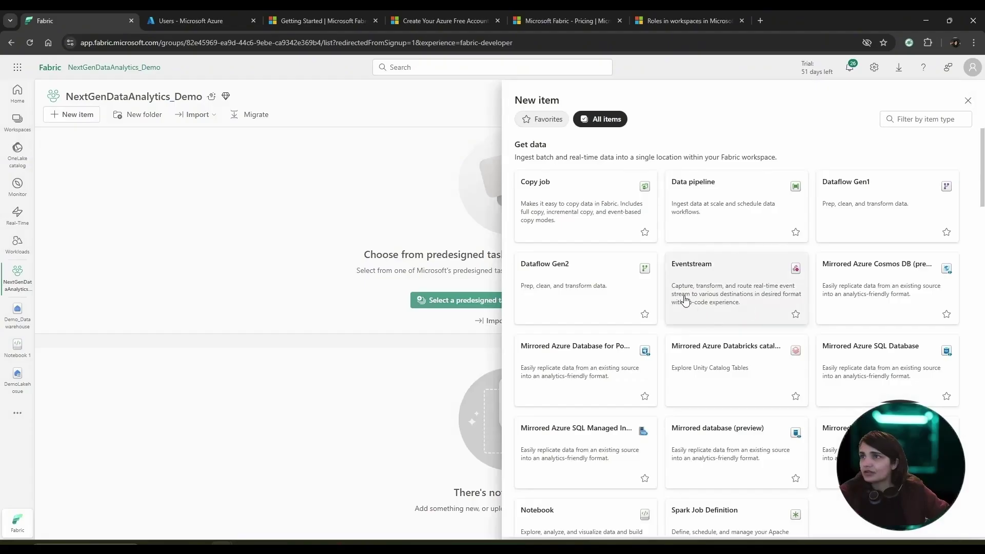
pyautogui.scroll(-5, 672, 287)
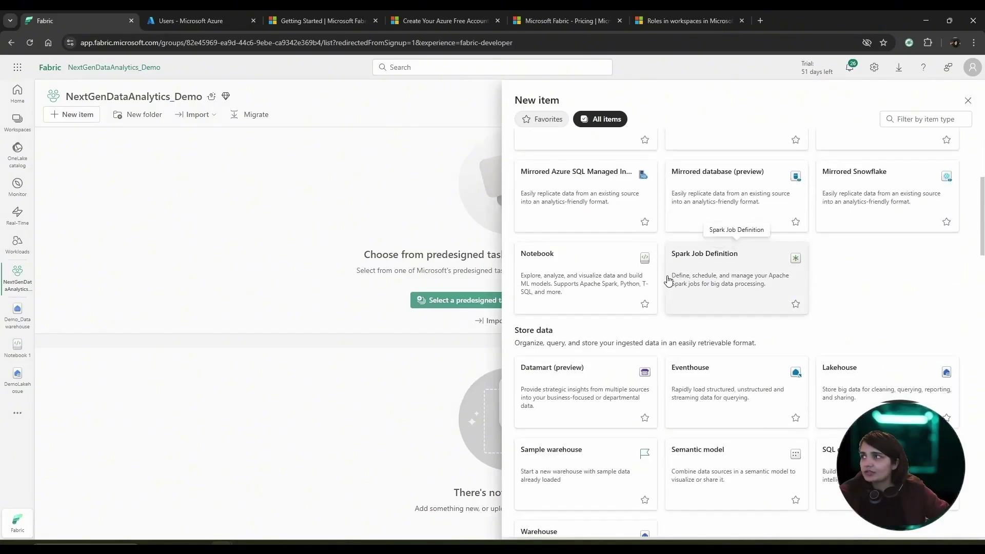
pyautogui.scroll(-5, 669, 280)
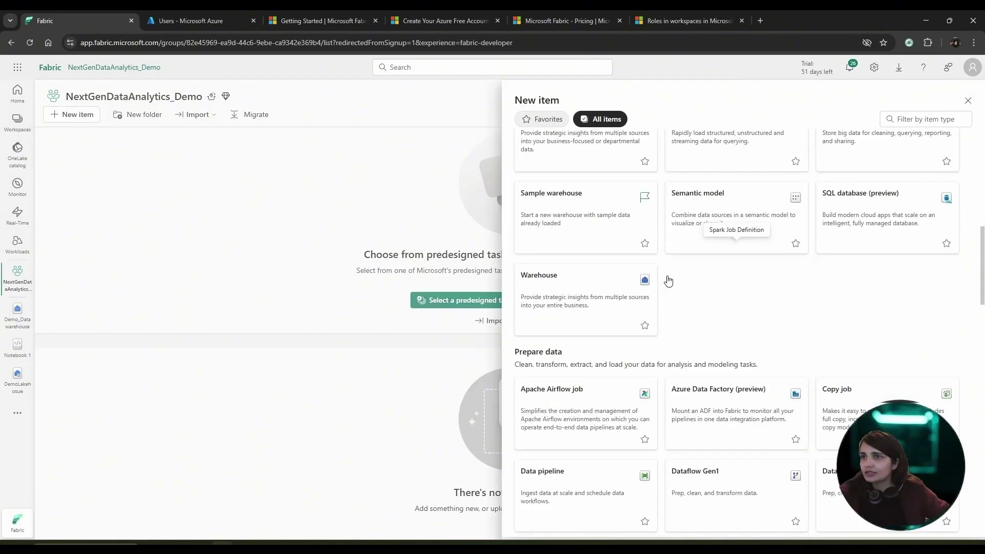
pyautogui.click(548, 297)
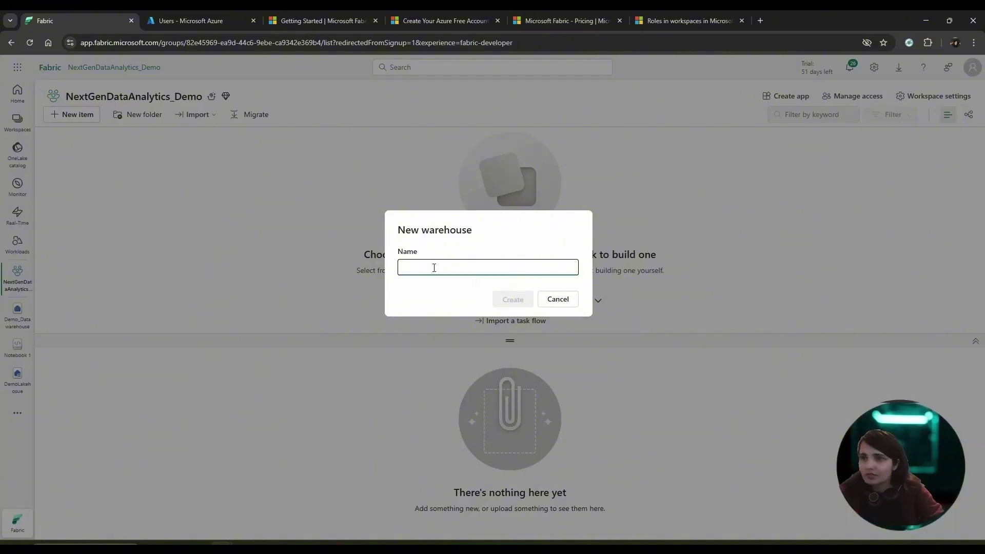
pyautogui.write('LT')
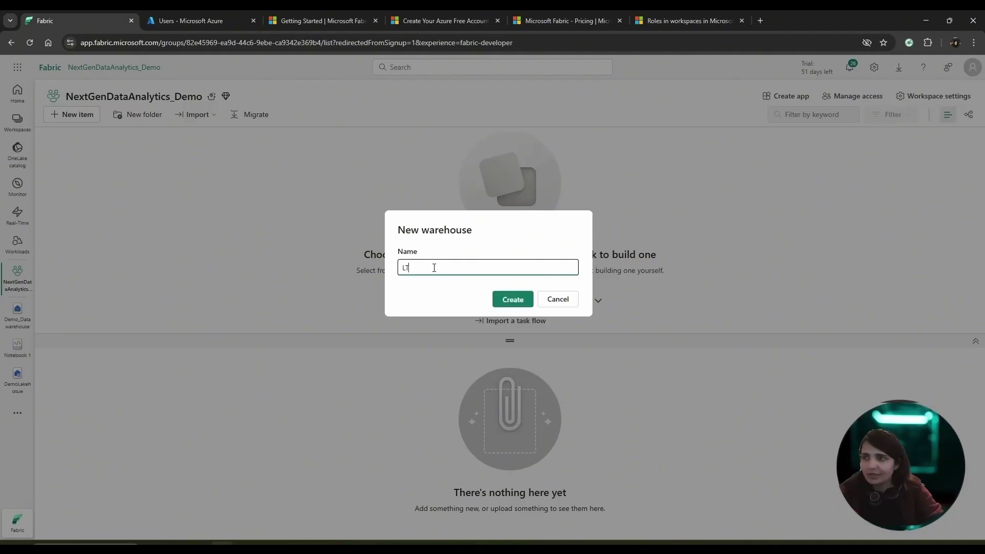
pyautogui.write('R')
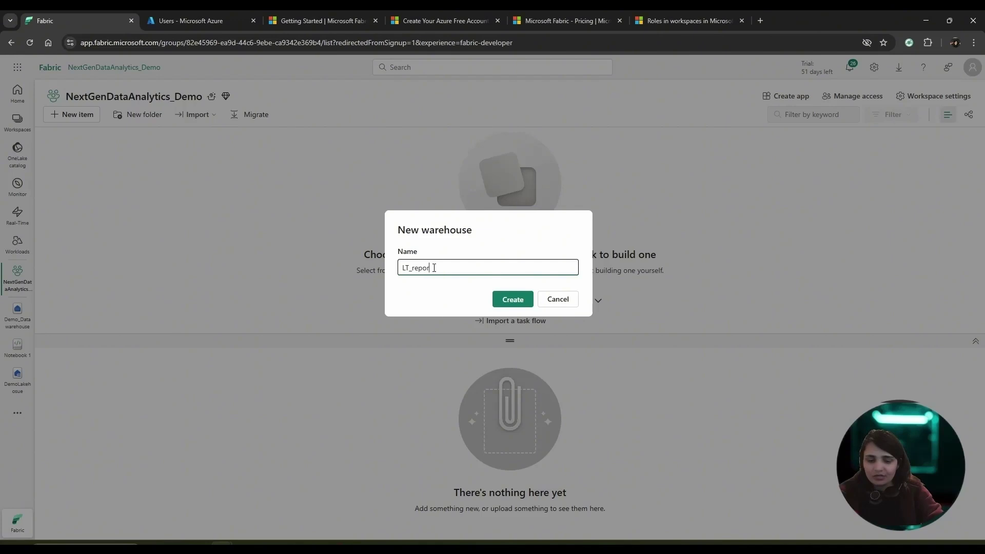
pyautogui.write('eporting')
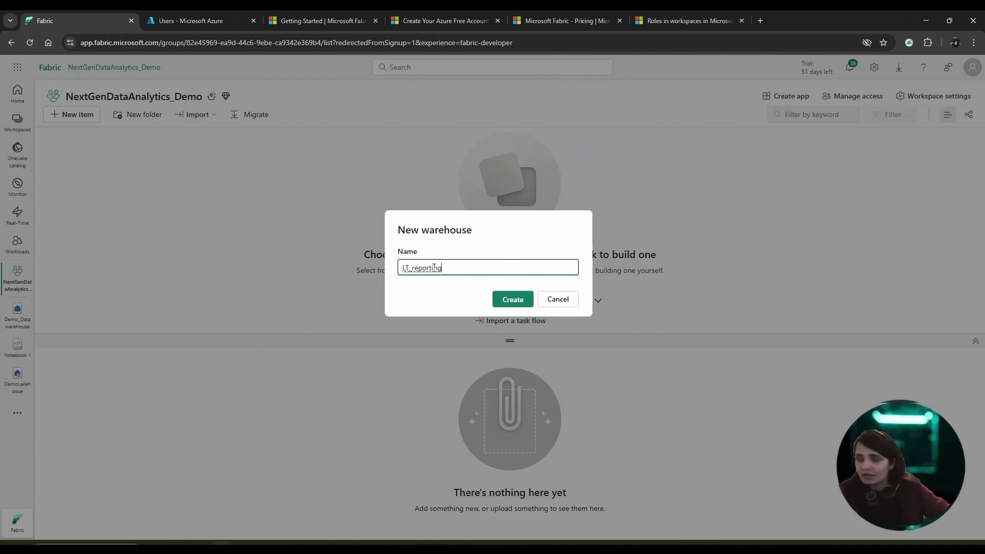
pyautogui.write('_')
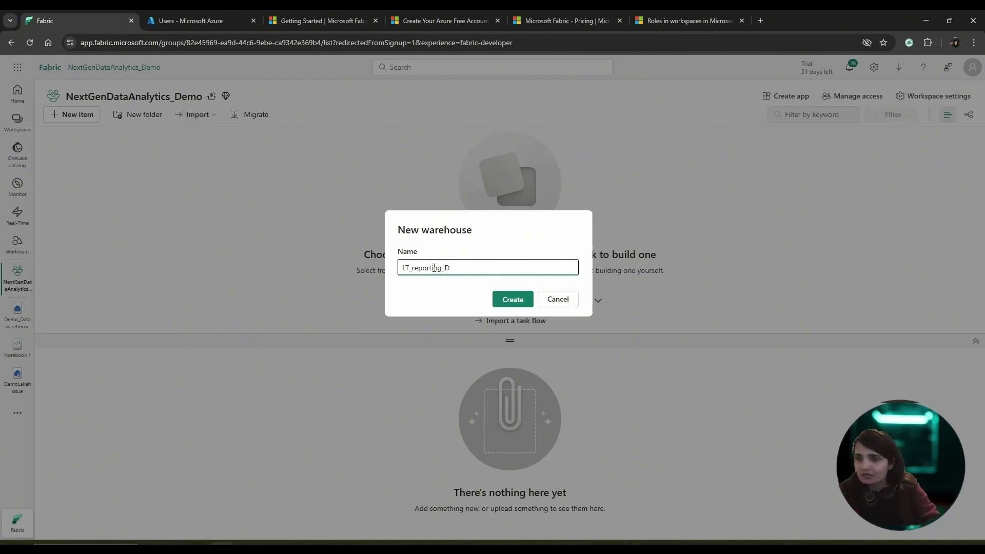
pyautogui.write('Dw')
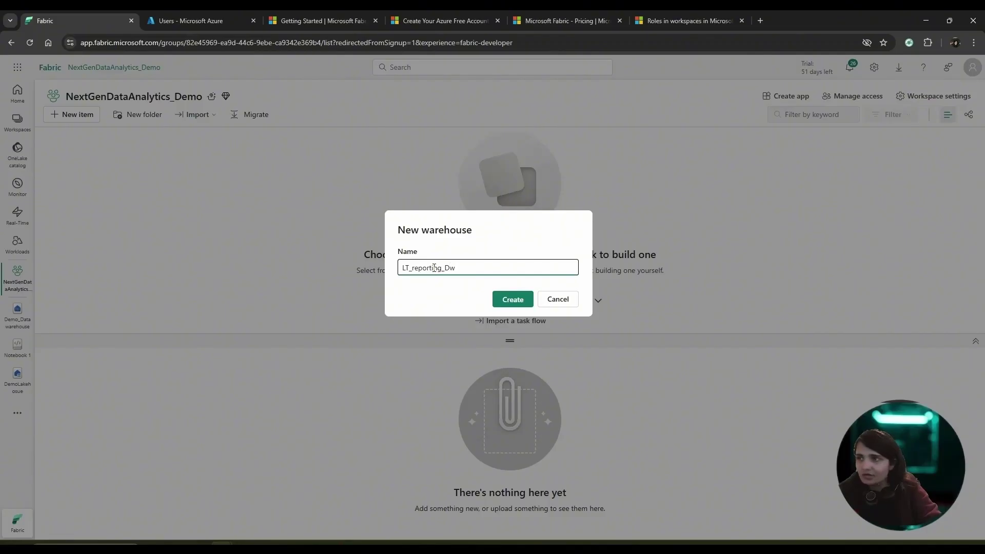
pyautogui.press('BackSpace')
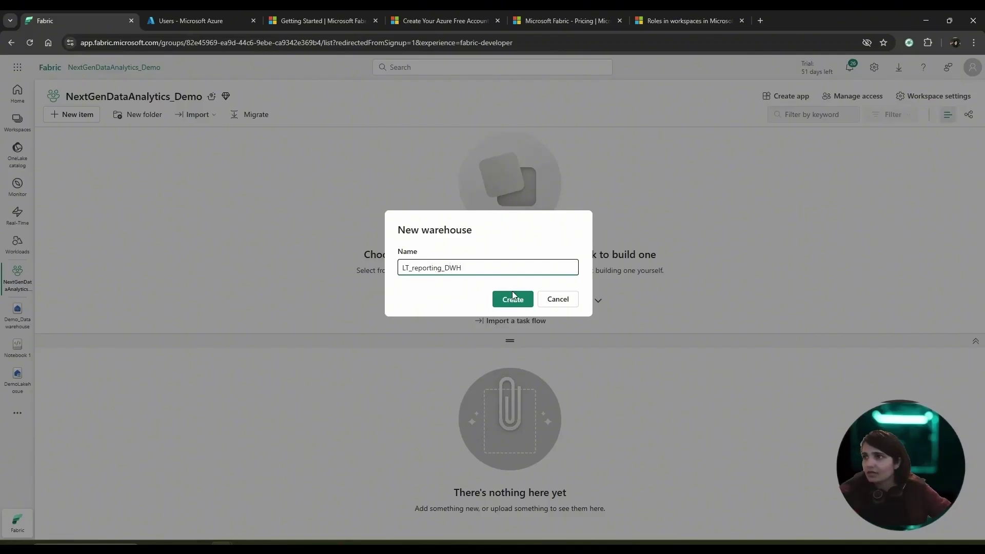
# Capitalize the R so the warehouse name reads LT_Reporting_DWH, and create the warehouse.
pyautogui.click(417, 268)
pyautogui.press('BackSpace')
pyautogui.write('R')
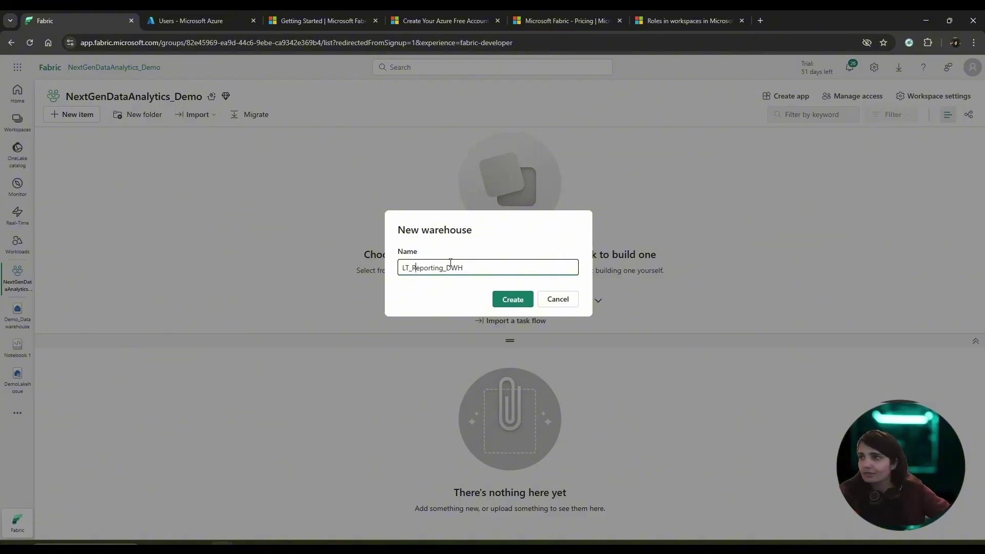
pyautogui.click(510, 300)
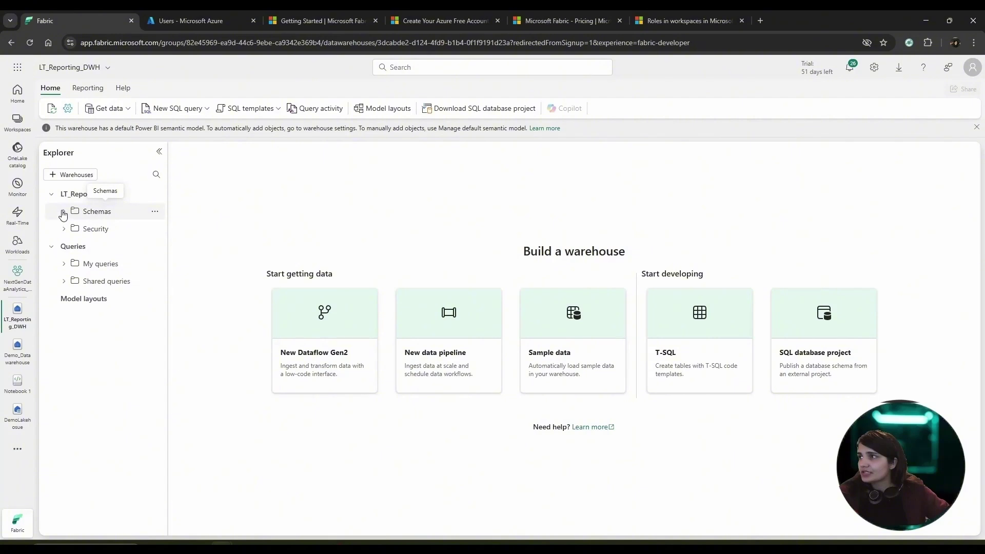
# Look through the warehouse's Schemas and Security folders, collapse them, and expand My queries.
pyautogui.click(64, 211)
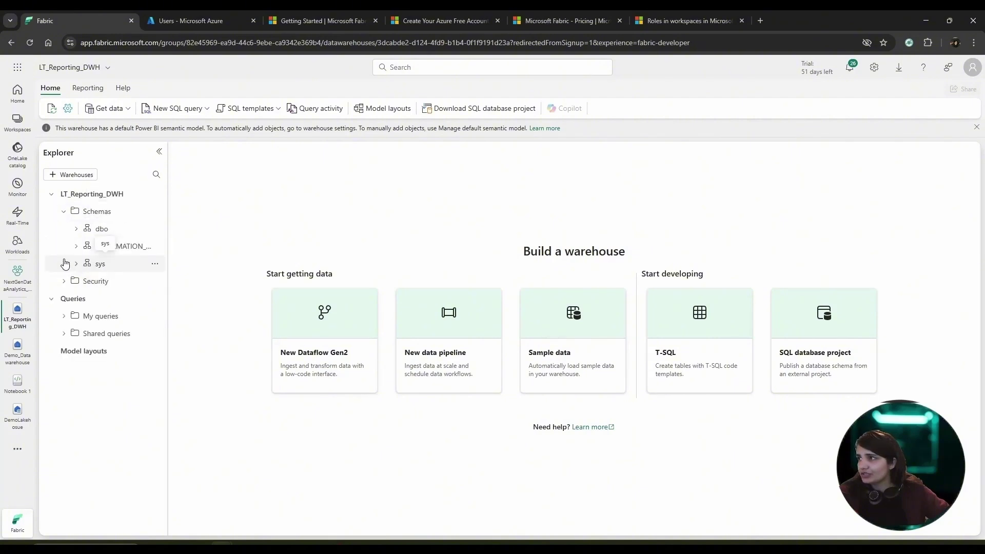
pyautogui.click(64, 212)
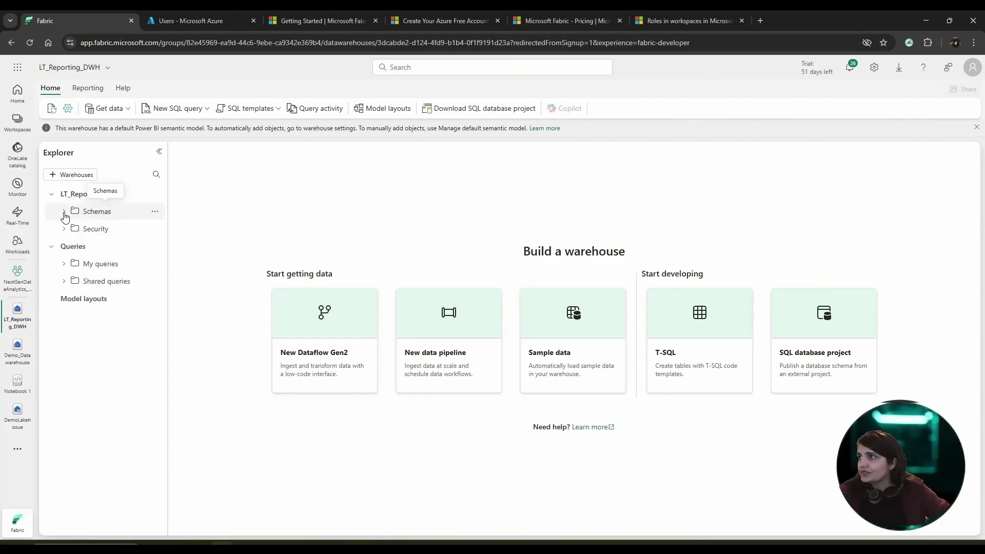
pyautogui.click(63, 229)
pyautogui.click(63, 229)
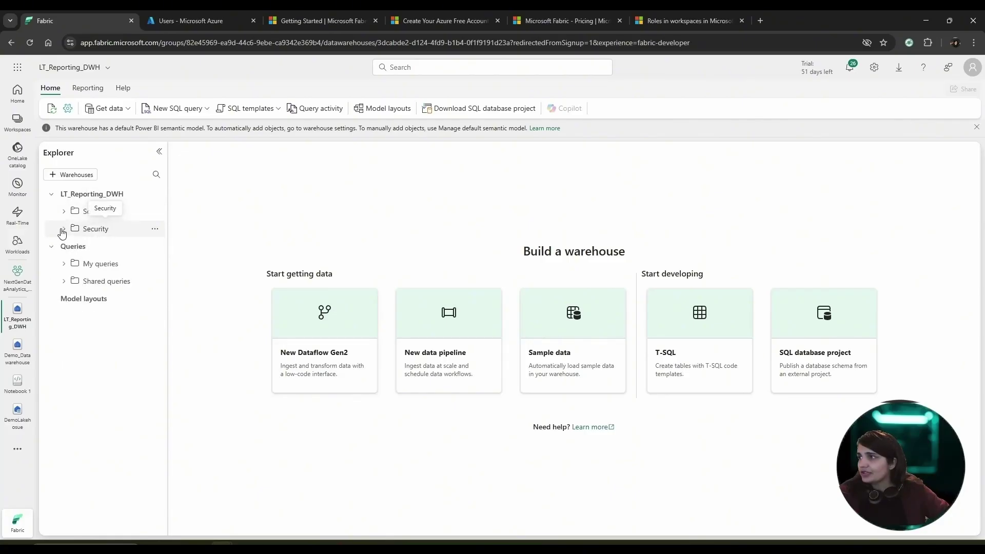
pyautogui.click(64, 265)
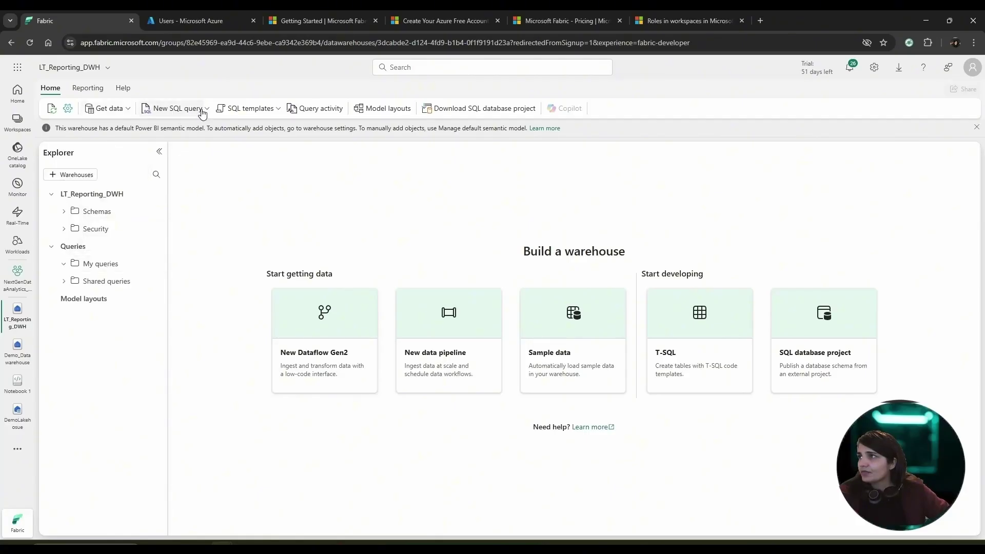
# Create a new SQL query in the warehouse with the statement "Select 2 as colmunfield" and run it.
pyautogui.click(177, 108)
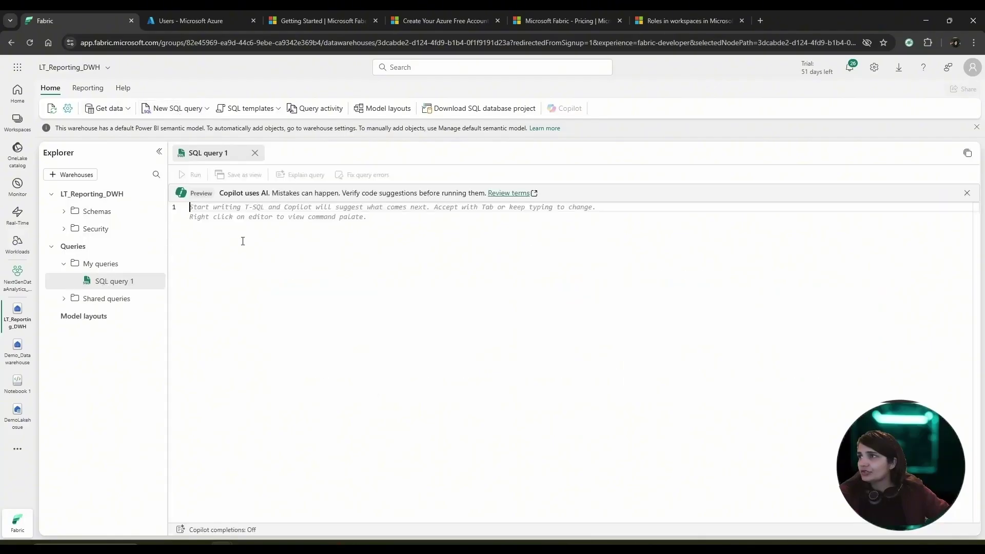
pyautogui.write('Se')
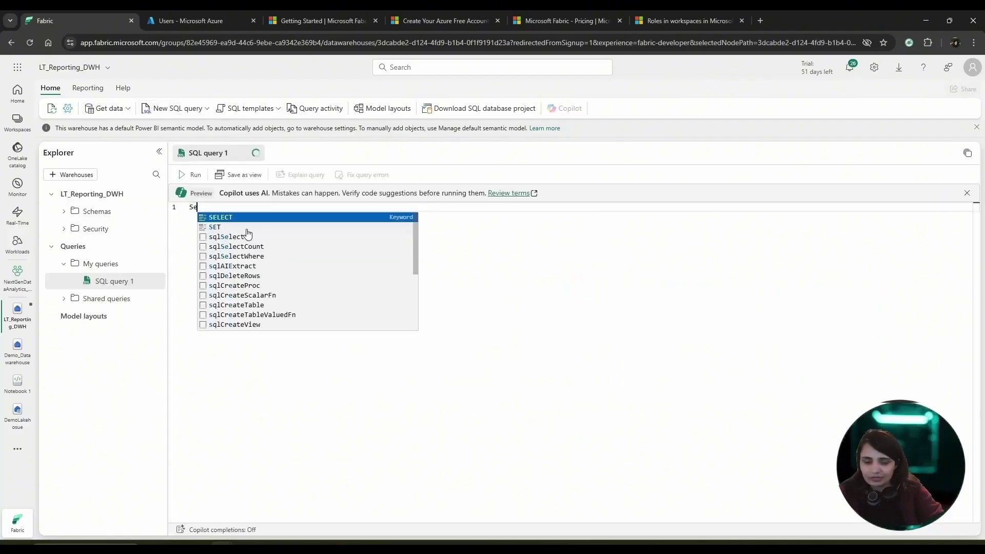
pyautogui.write('lect')
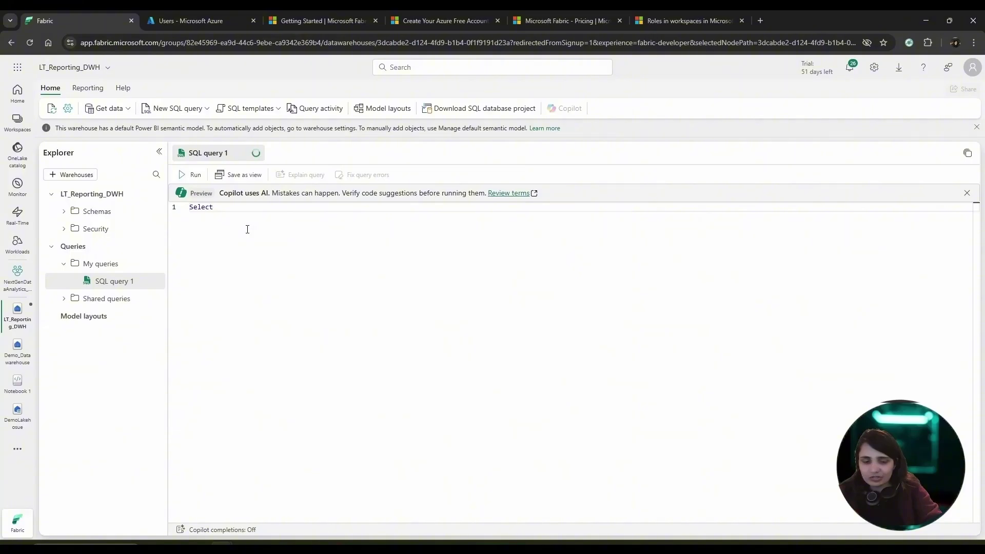
pyautogui.write(' 2 as')
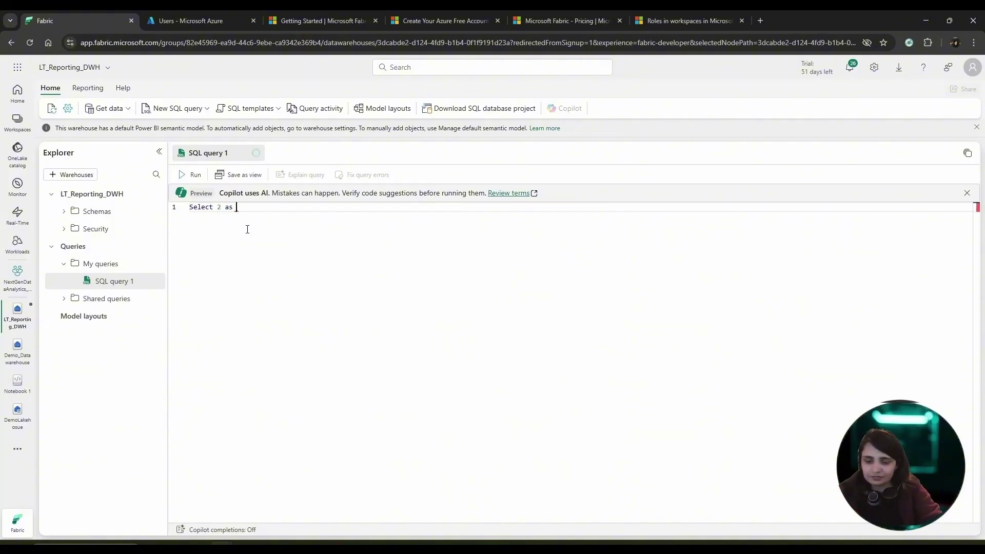
pyautogui.write(' col')
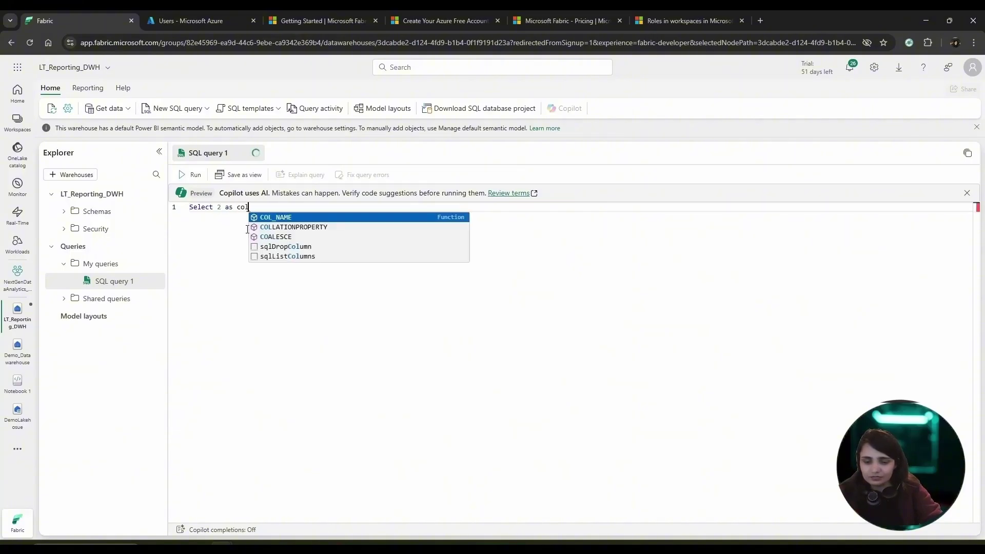
pyautogui.write('mun')
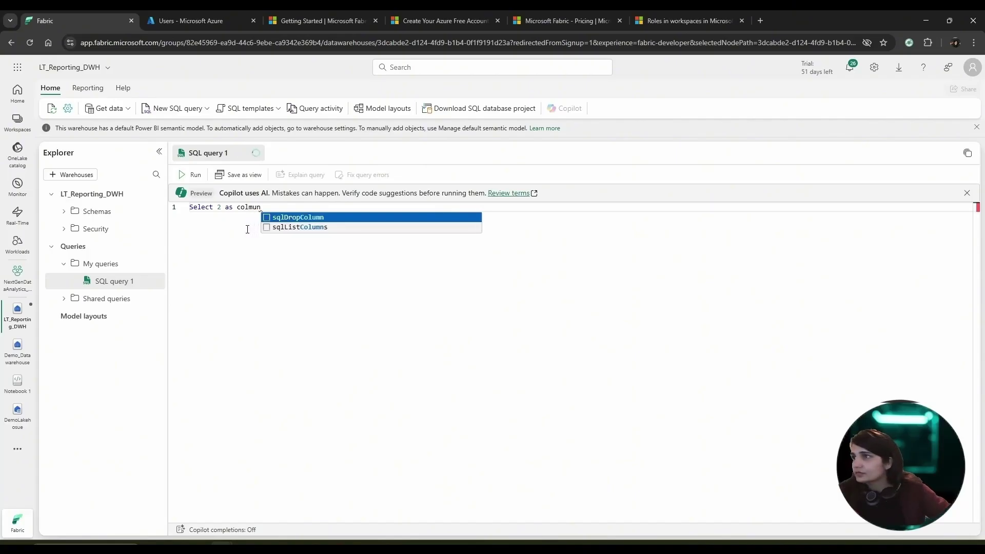
pyautogui.write('fi')
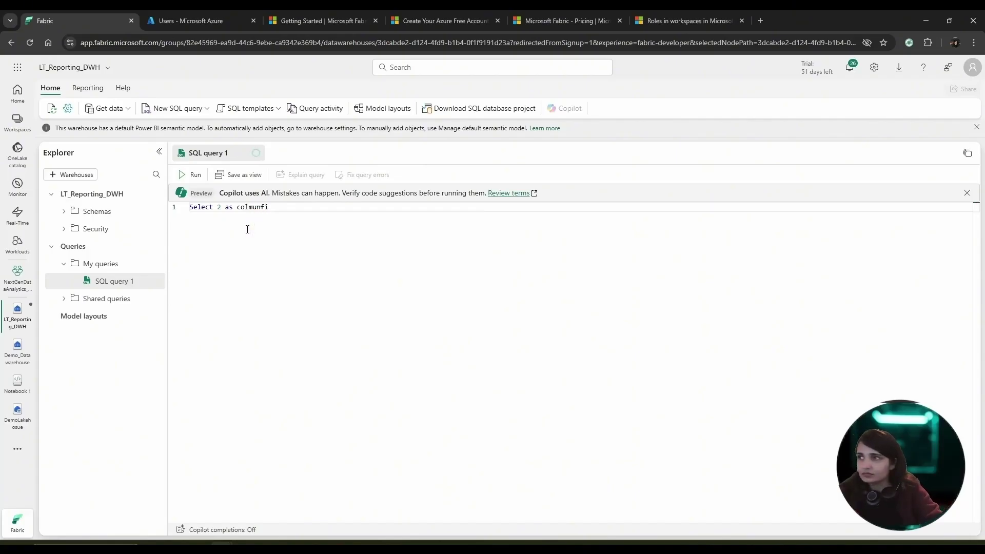
pyautogui.write('ld')
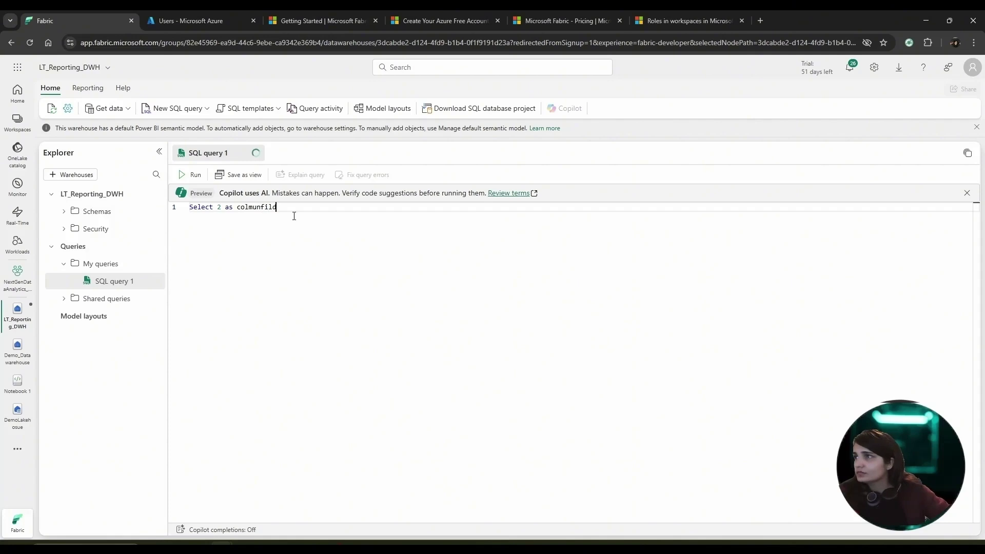
pyautogui.press('BackSpace')
pyautogui.press('BackSpace')
pyautogui.write('el')
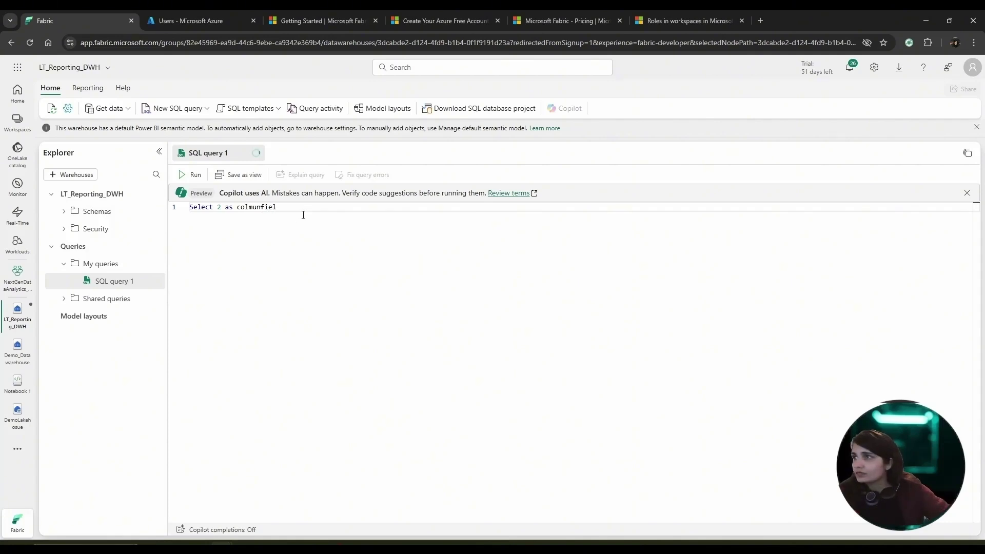
pyautogui.moveTo(298, 207); pyautogui.dragTo(175, 196)
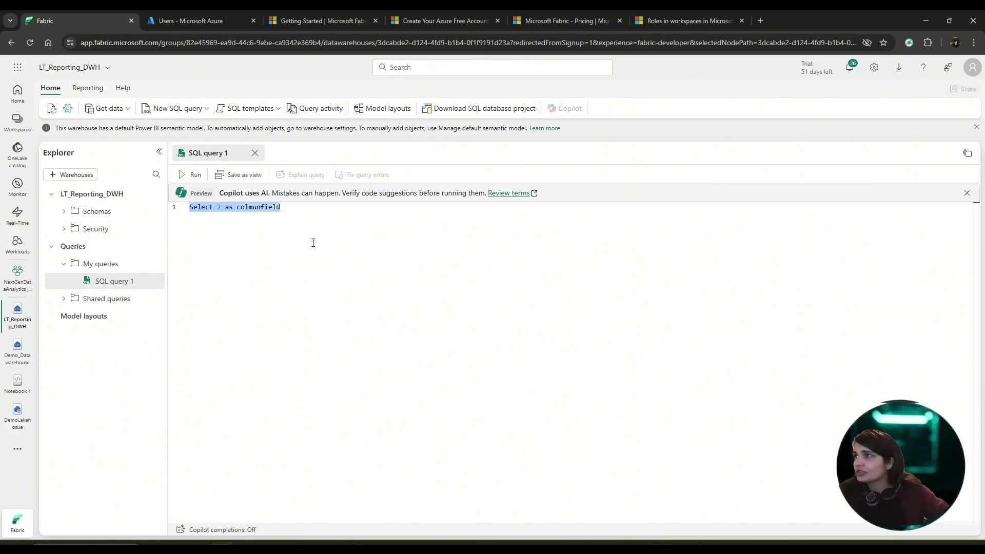
pyautogui.click(185, 175)
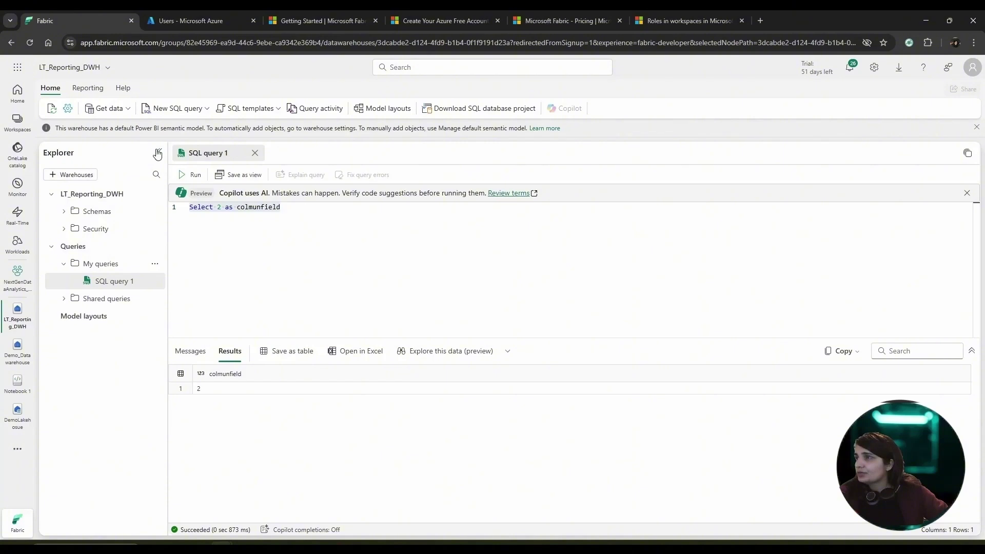
# View the warehouse's options for getting data, and return to the NextGenDataAnalytics_Demo workspace.
pyautogui.click(129, 110)
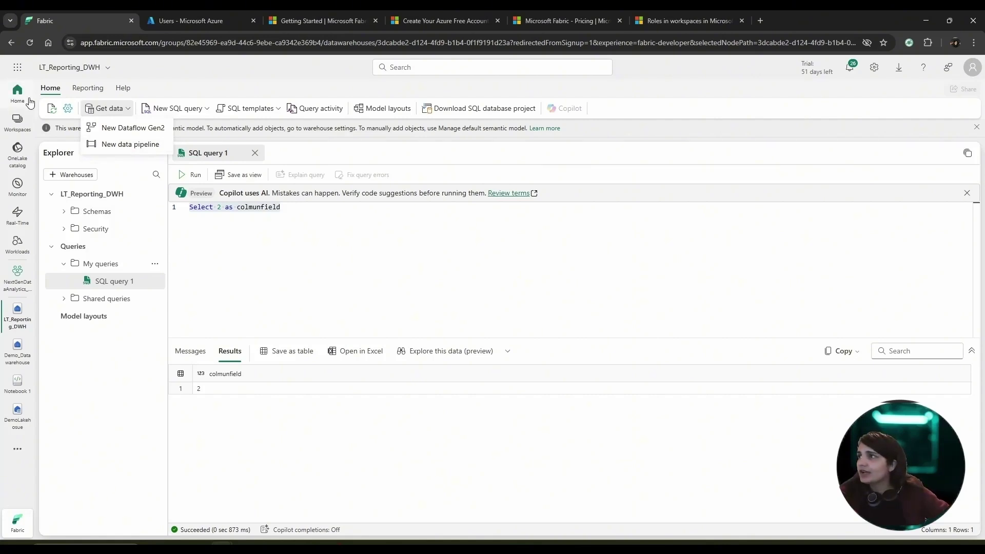
pyautogui.click(288, 258)
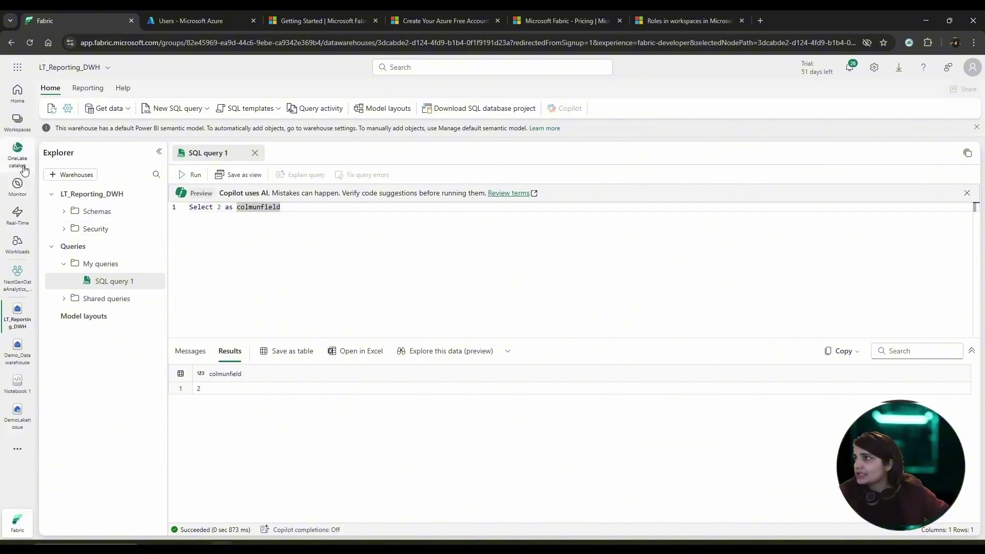
pyautogui.click(18, 132)
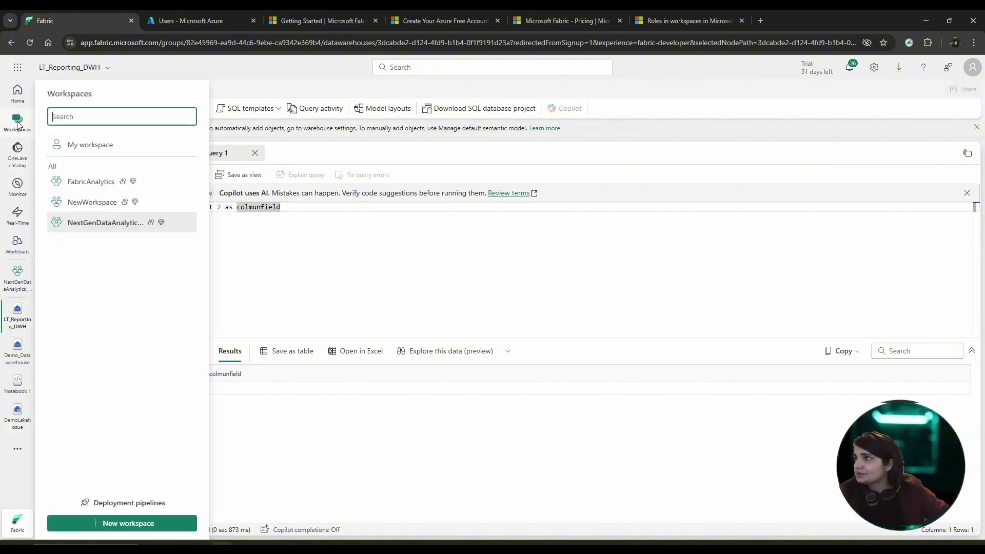
pyautogui.click(96, 223)
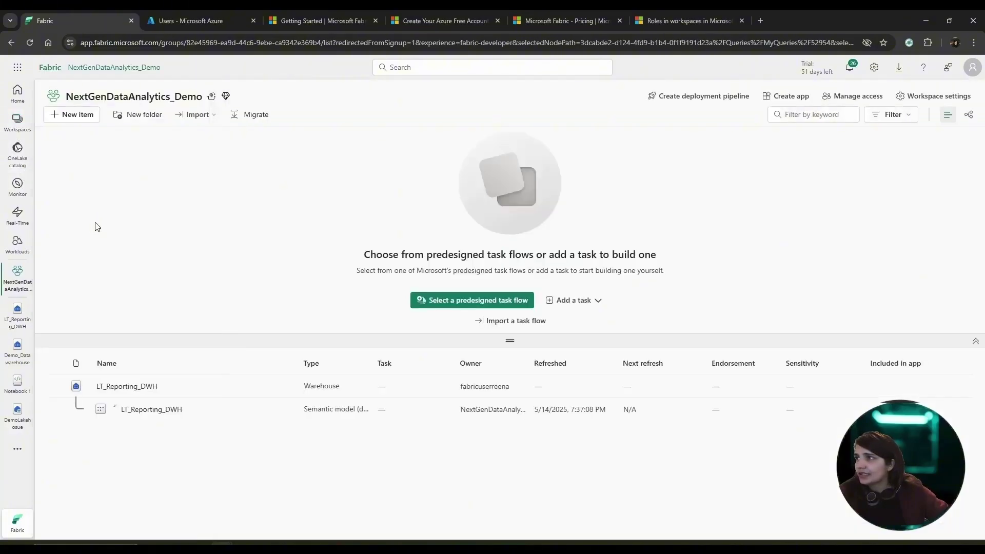
# Create a new lakehouse named DataStagingLakehouse in the NextGenDataAnalytics_Demo workspace, without lakehouse schemas.
pyautogui.click(69, 119)
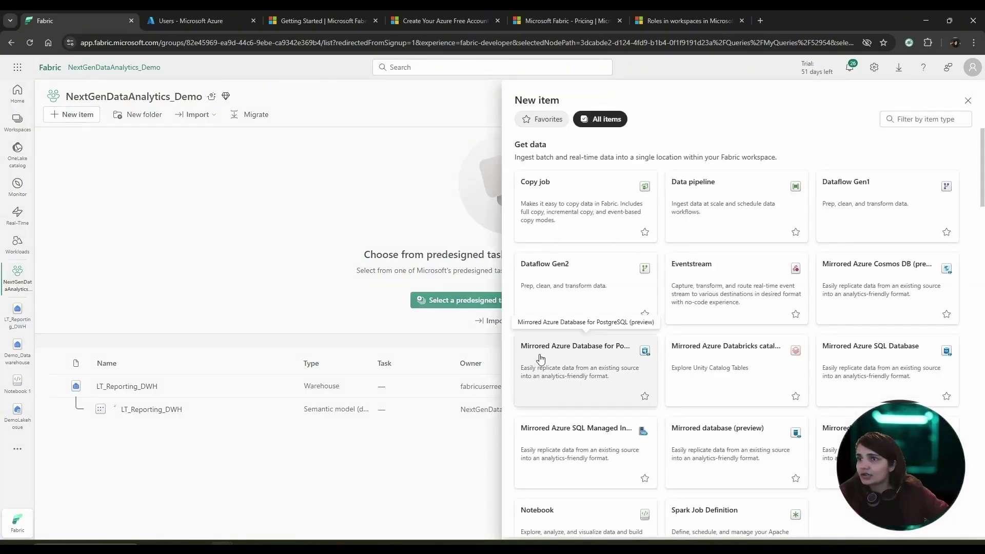
pyautogui.scroll(-1, 732, 426)
pyautogui.scroll(-5, 733, 426)
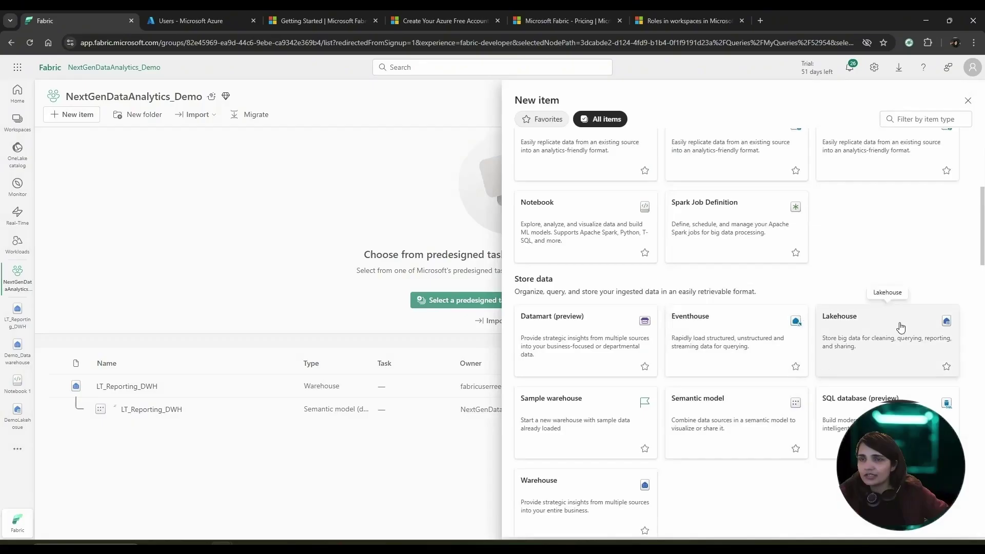
pyautogui.click(901, 325)
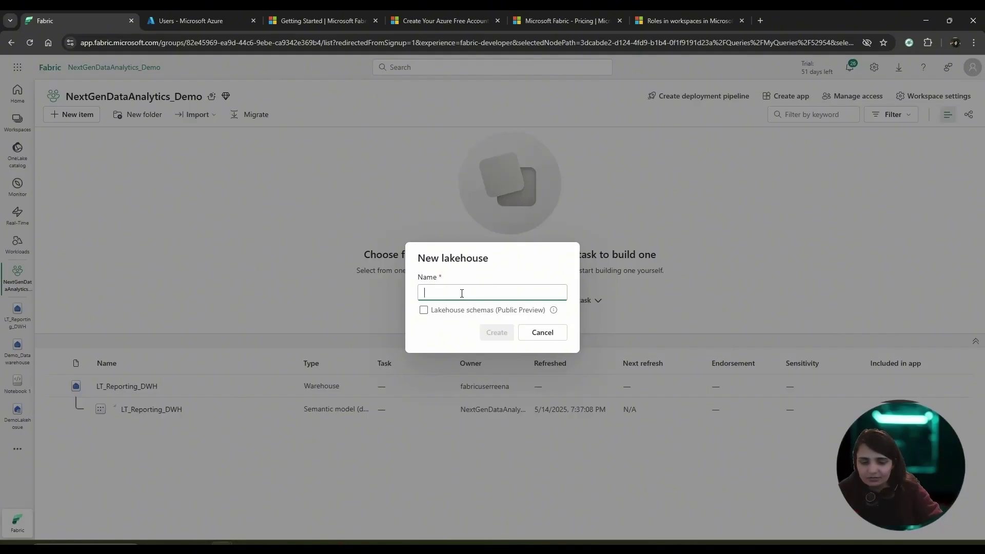
pyautogui.write('Data')
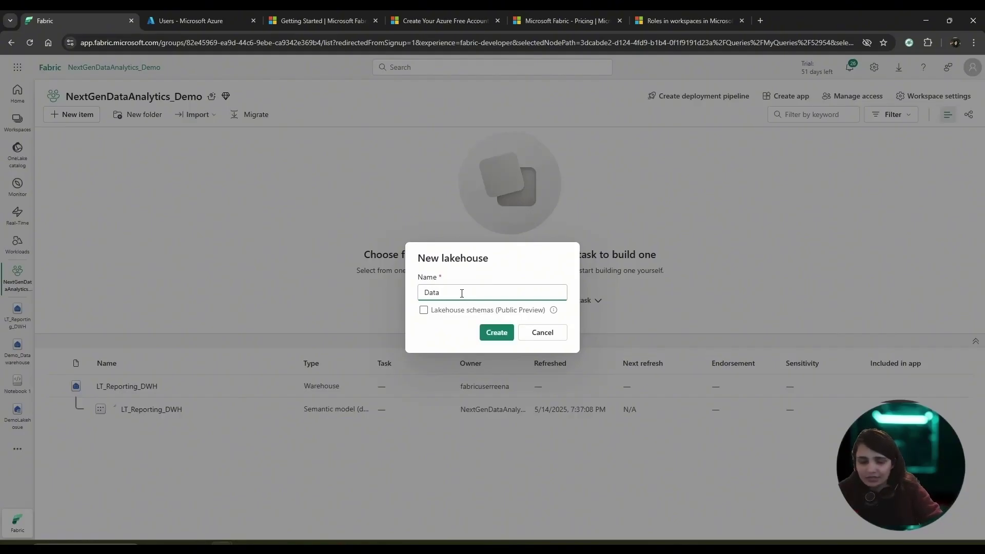
pyautogui.write('Staging')
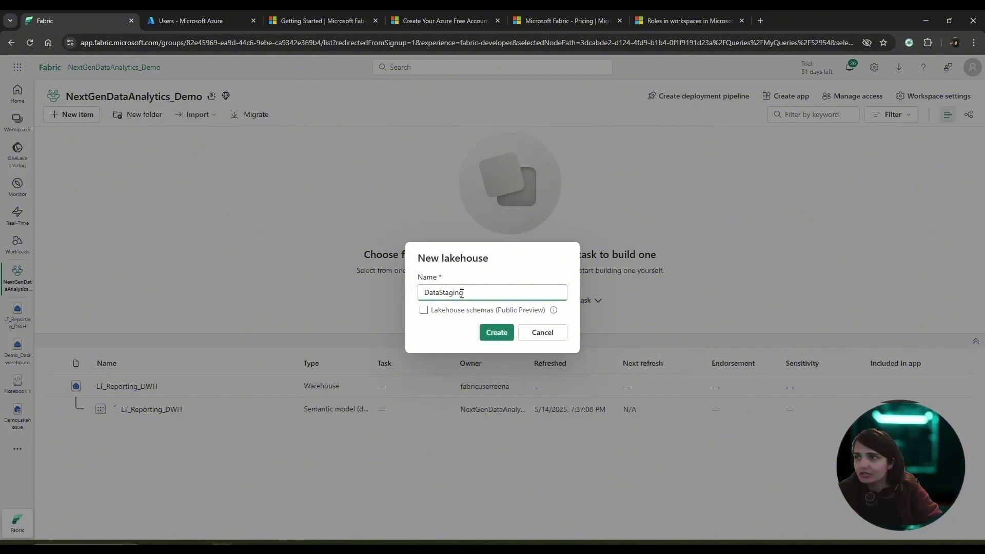
pyautogui.write('Lakehouse')
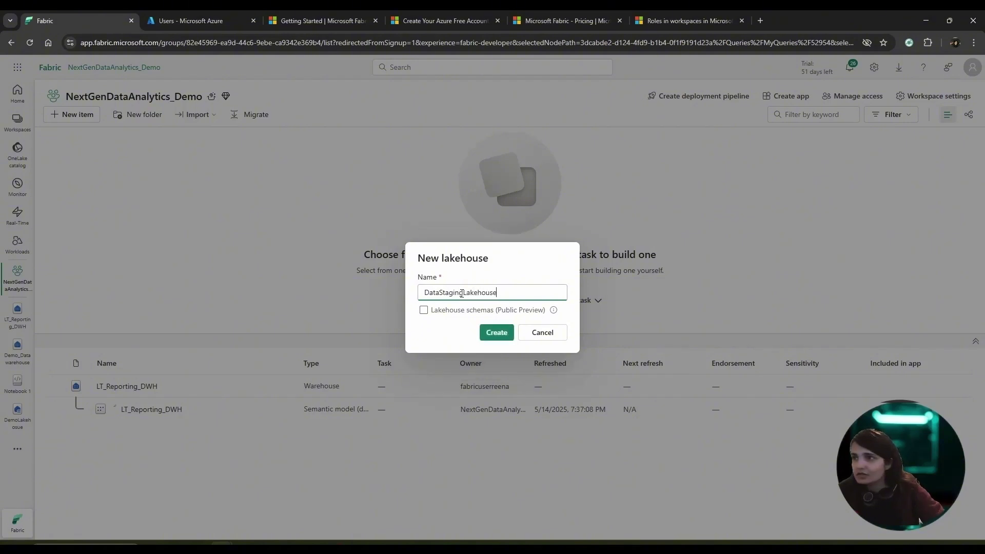
pyautogui.click(493, 333)
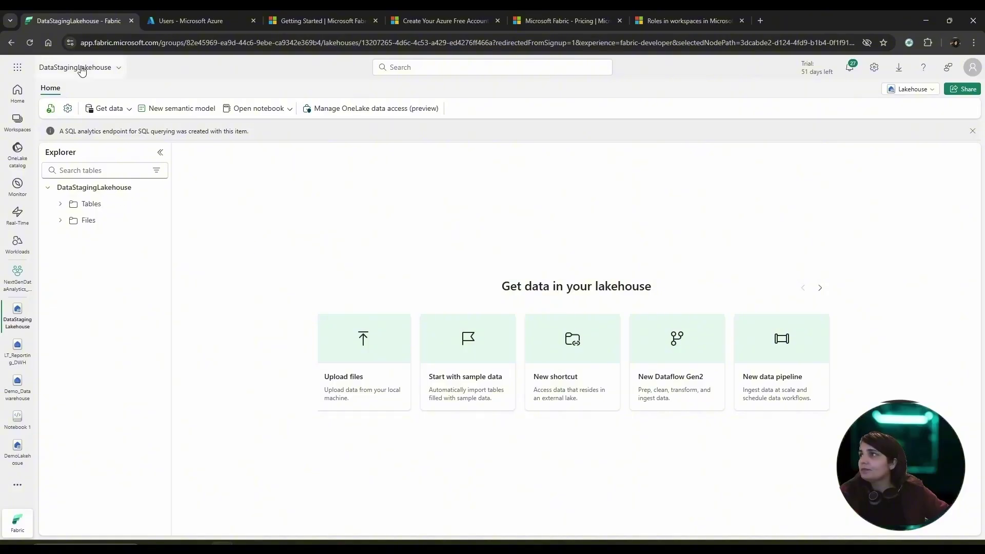
# View the lakehouse's options for getting data, and open a new notebook from DataStagingLakehouse.
pyautogui.click(130, 110)
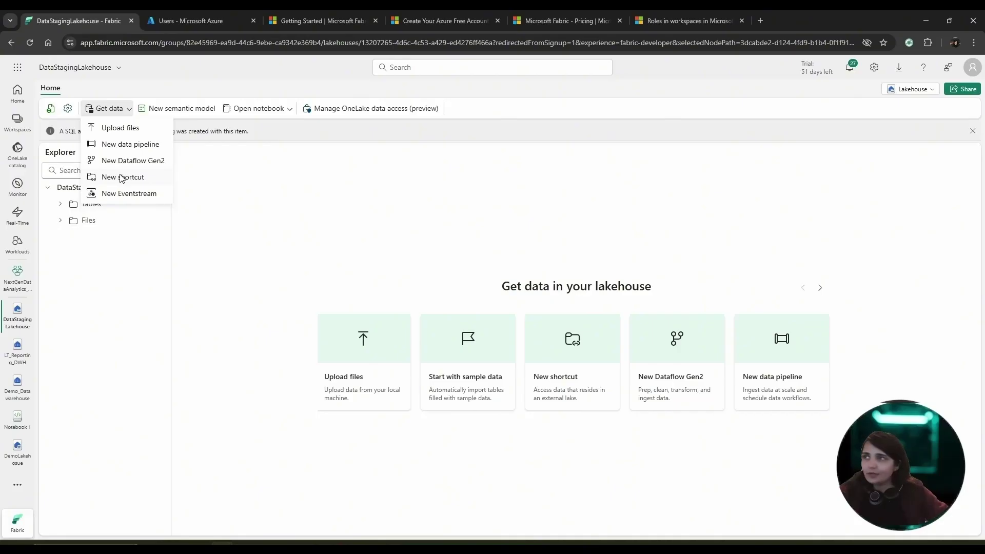
pyautogui.click(308, 182)
pyautogui.click(282, 110)
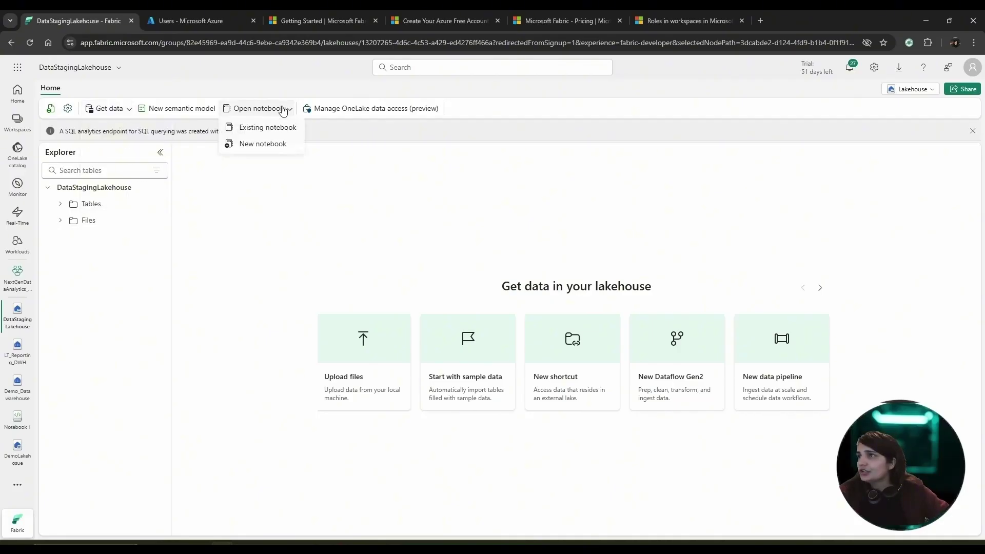
pyautogui.click(260, 146)
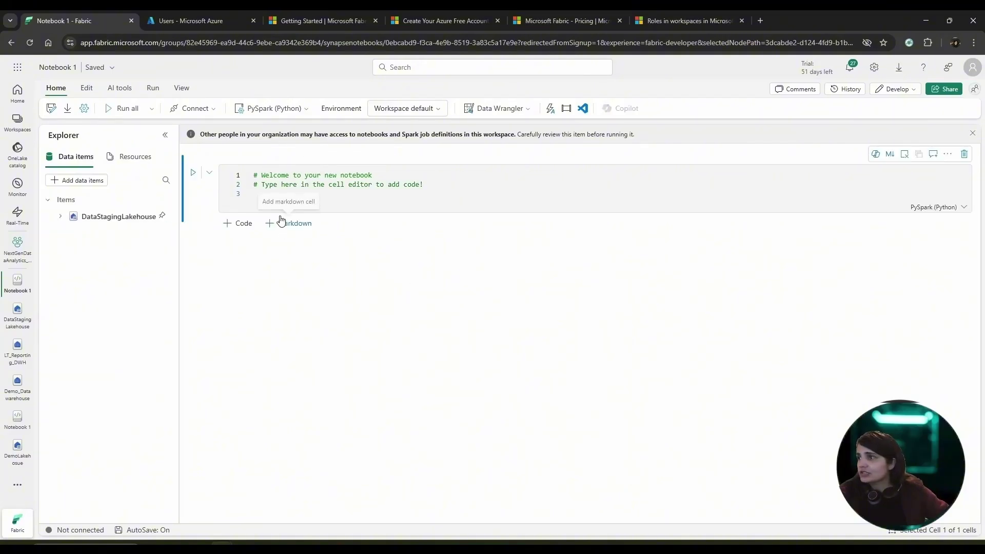
# Look at the languages available for the notebook's first cell, leaving the selection as PySpark (Python).
pyautogui.click(272, 201)
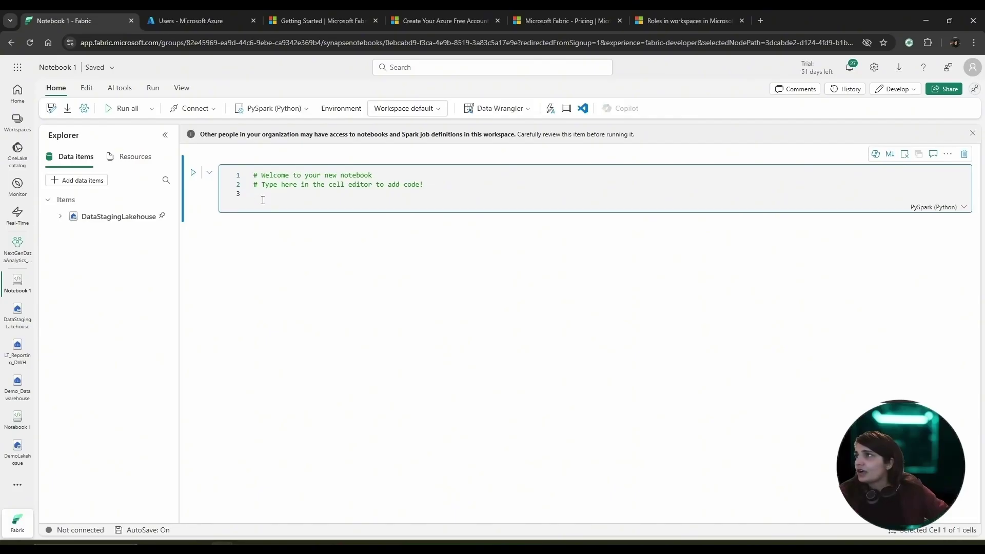
pyautogui.click(963, 207)
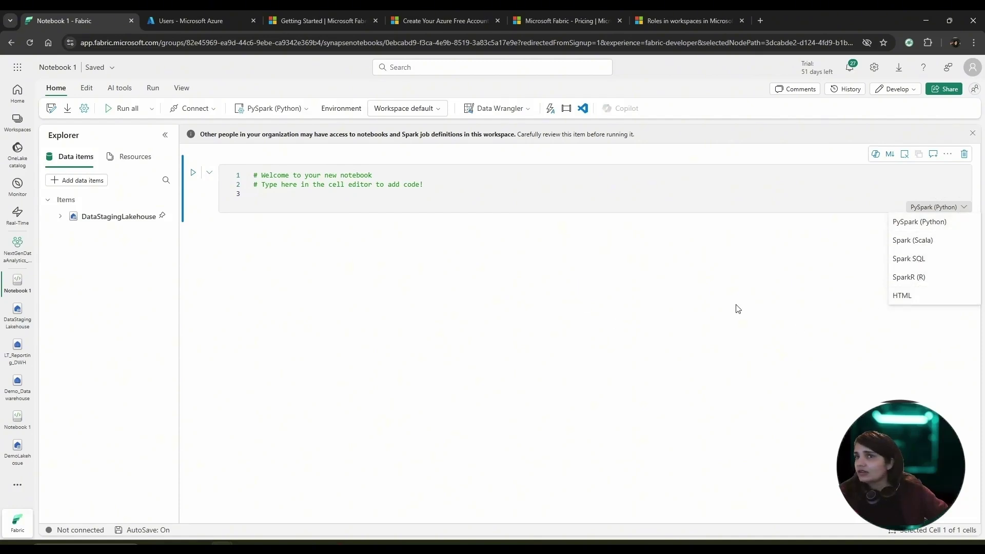
pyautogui.click(282, 192)
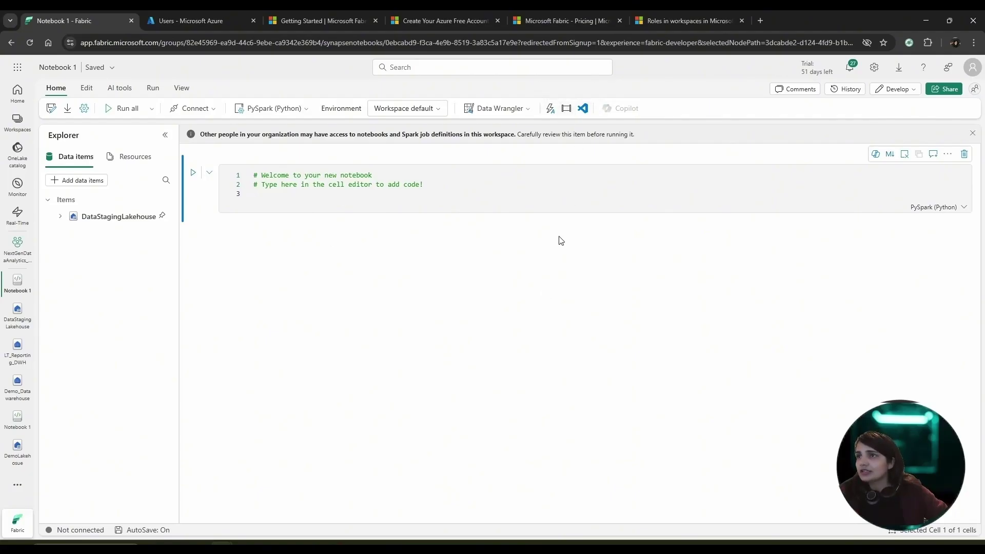
pyautogui.moveTo(476, 211)
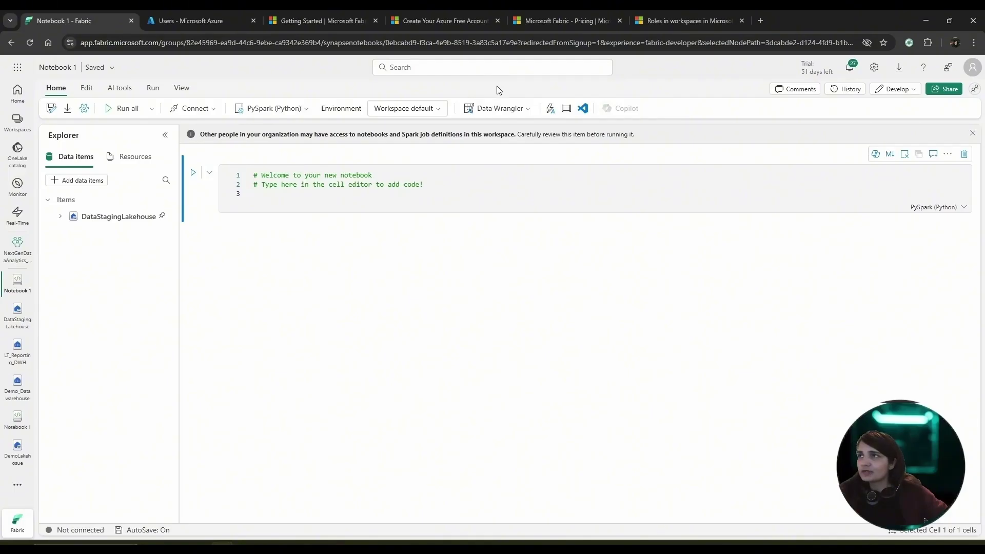
# Add a second code cell to the notebook, try Spark (Scala) as its language, and set it to Spark SQL.
pyautogui.click(236, 219)
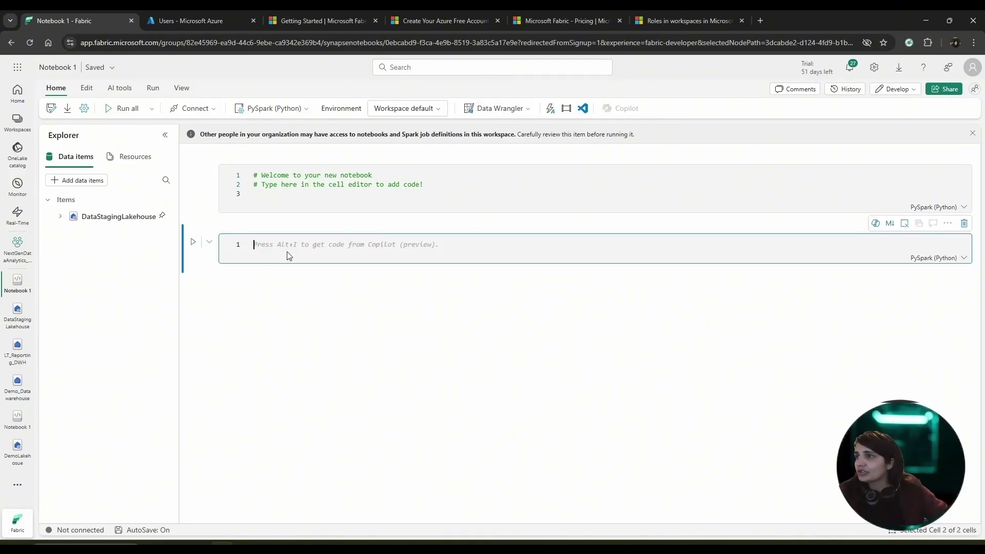
pyautogui.click(965, 260)
pyautogui.click(966, 260)
pyautogui.click(931, 289)
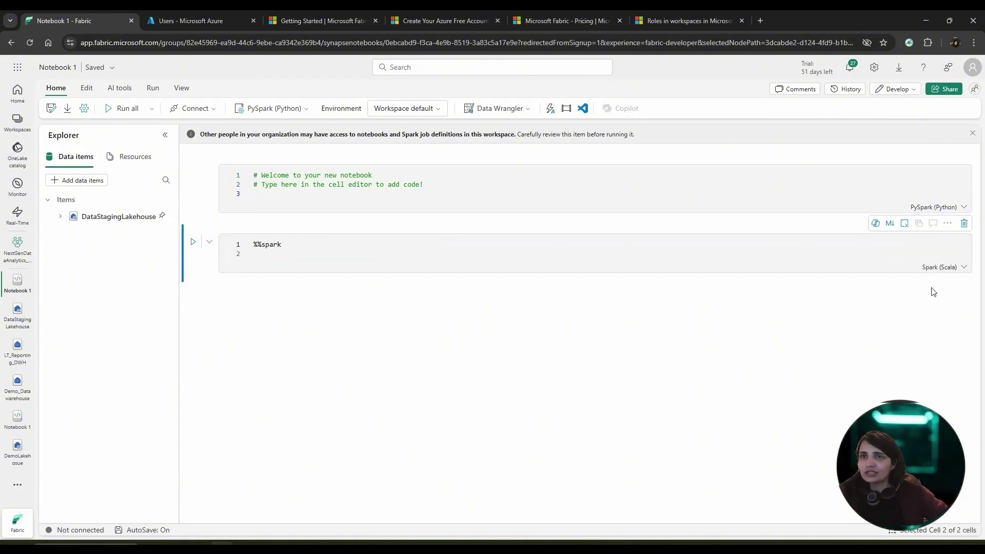
pyautogui.click(952, 266)
pyautogui.click(919, 317)
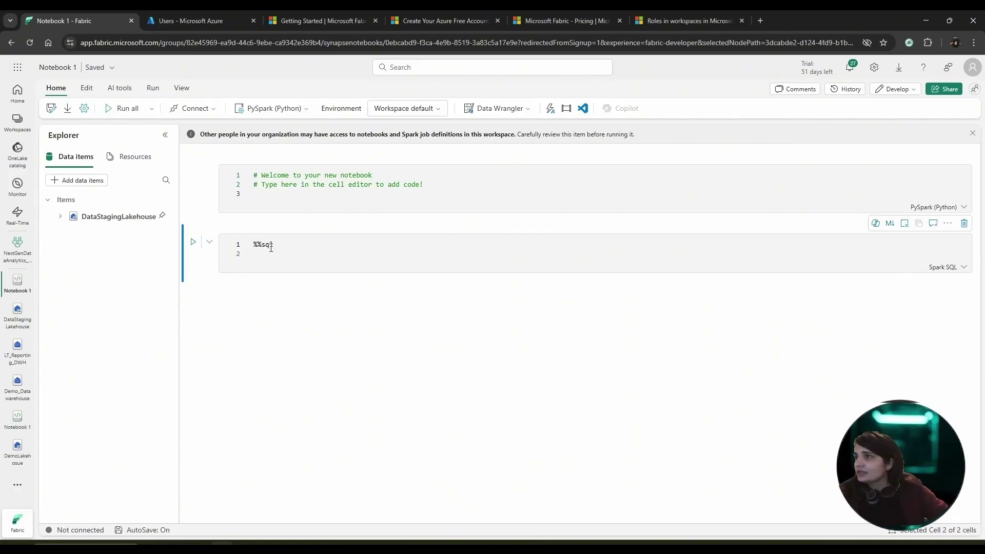
pyautogui.moveTo(276, 245); pyautogui.dragTo(252, 244)
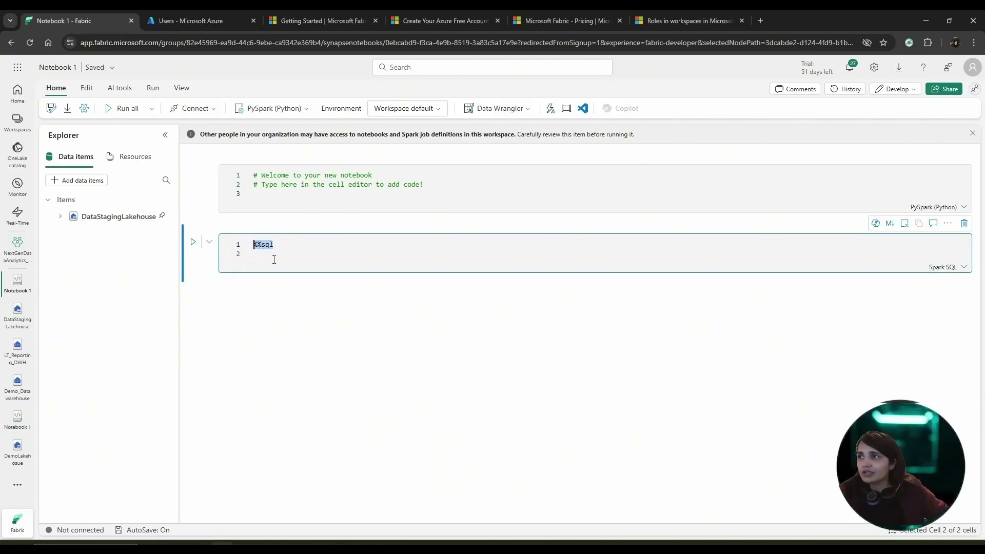
pyautogui.click(274, 259)
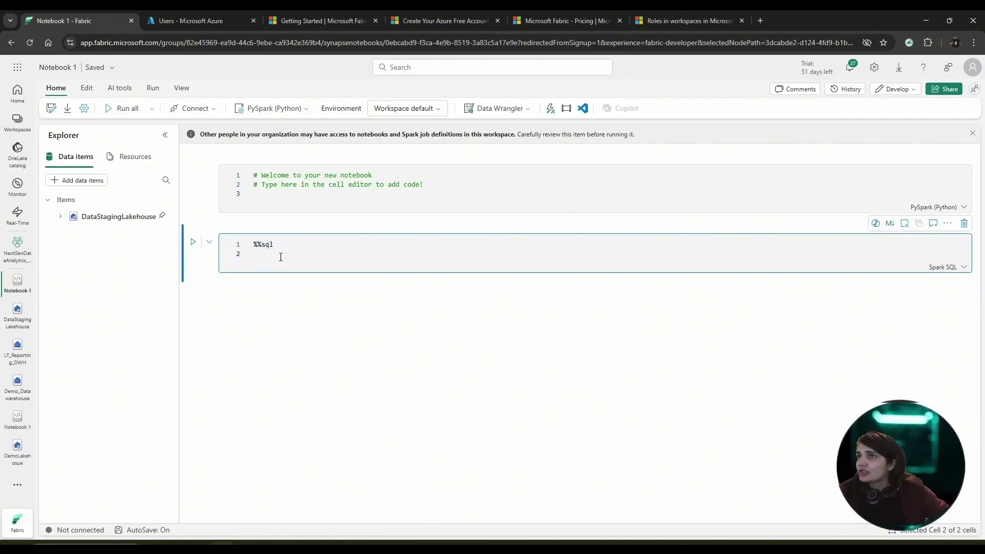
# Save a copy of the notebook as NotebookDemo in NextGenDataAnalytics_Demo, and return to the workspace's item list.
pyautogui.click(51, 109)
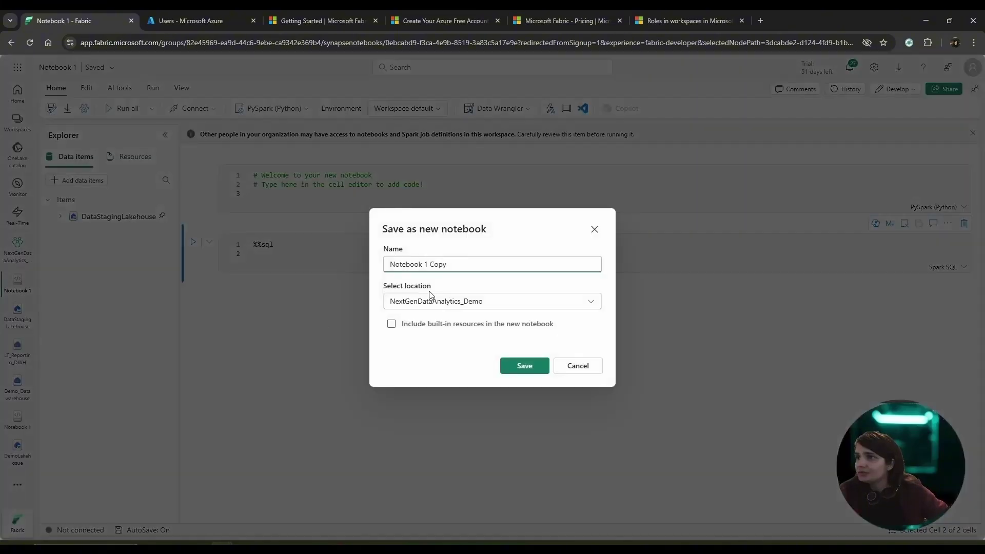
pyautogui.moveTo(459, 268); pyautogui.dragTo(426, 267)
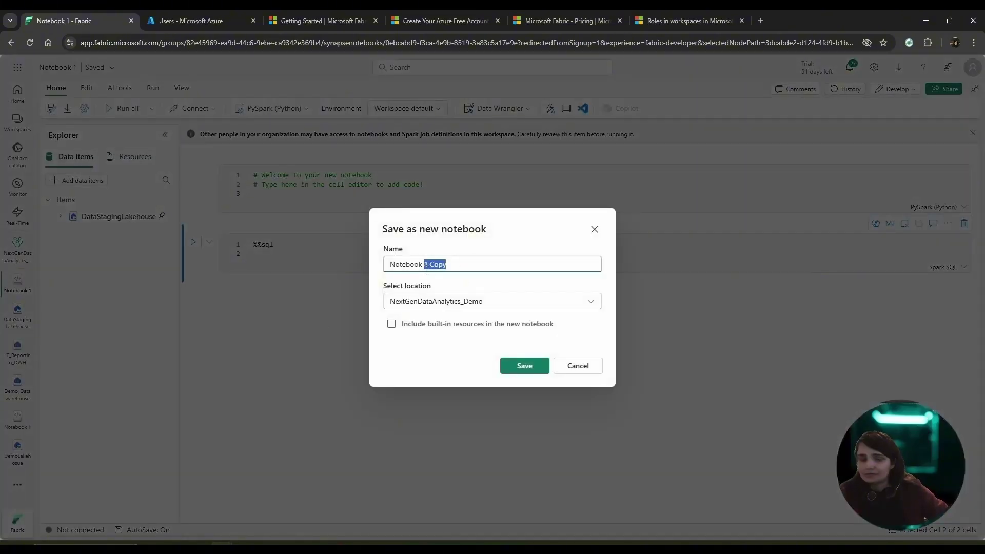
pyautogui.press('BackSpace')
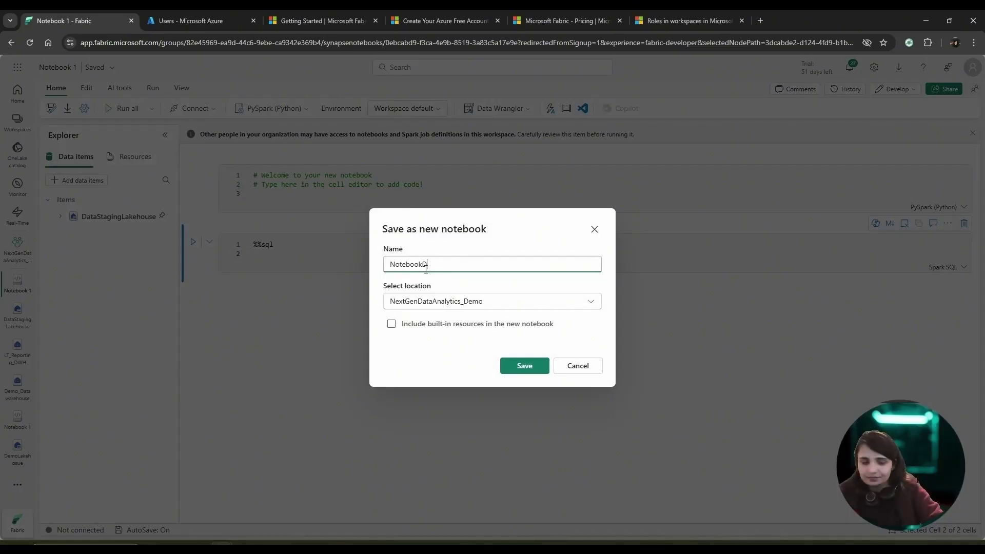
pyautogui.write('Demo')
pyautogui.click(522, 366)
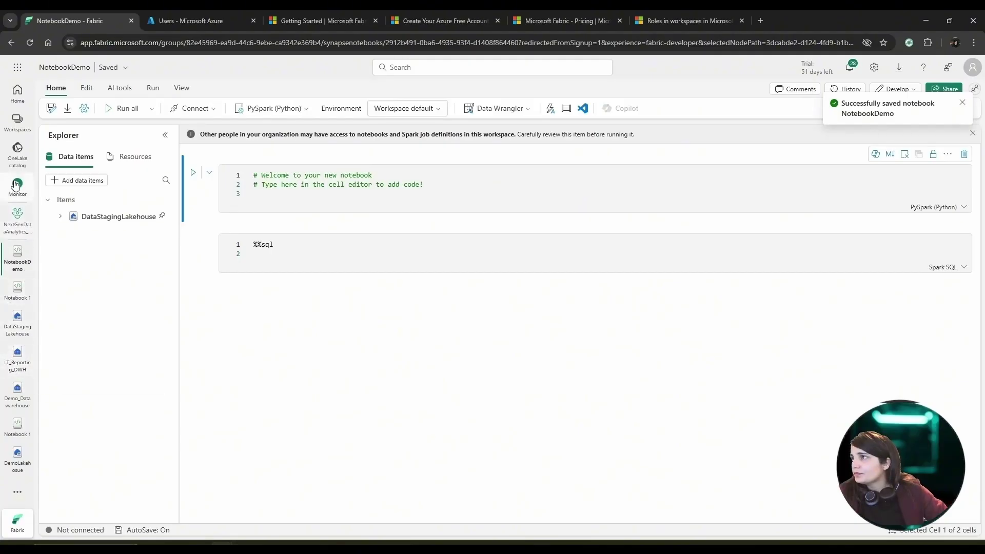
pyautogui.click(14, 227)
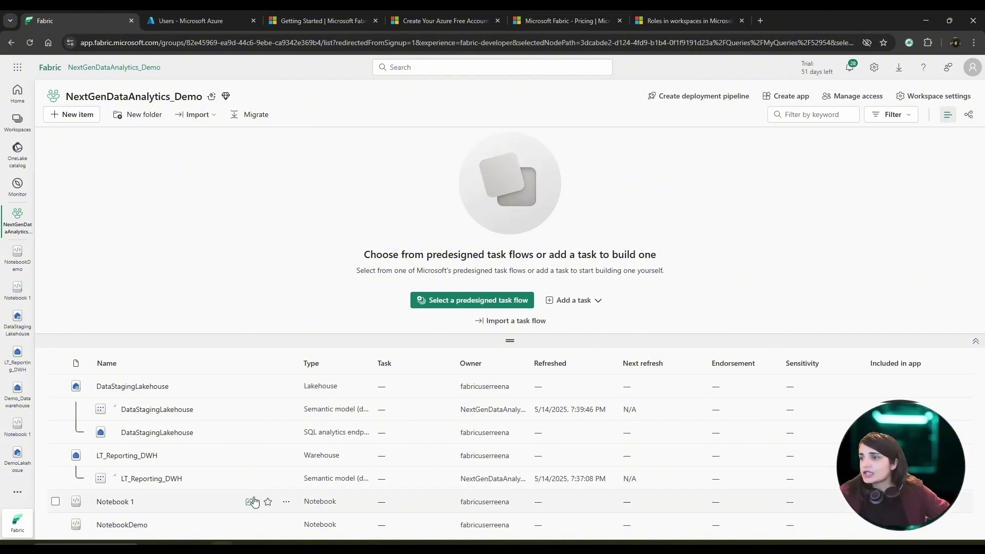
# Switch to the Fabric.pptx slide show in PowerPoint and advance to the slide about OneLake as OneDrive for data.
pyautogui.moveTo(313, 544)
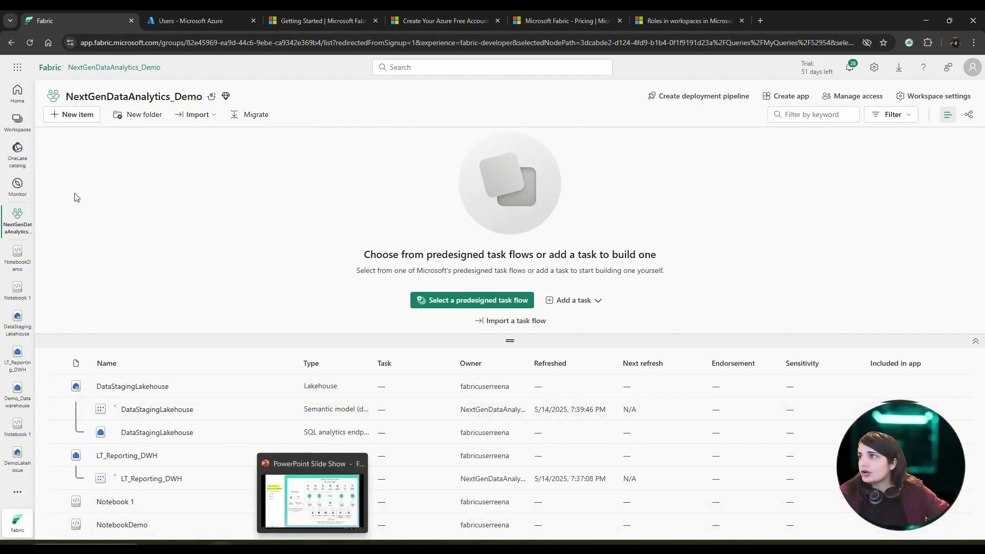
pyautogui.hotkey('alt', 'Tab')
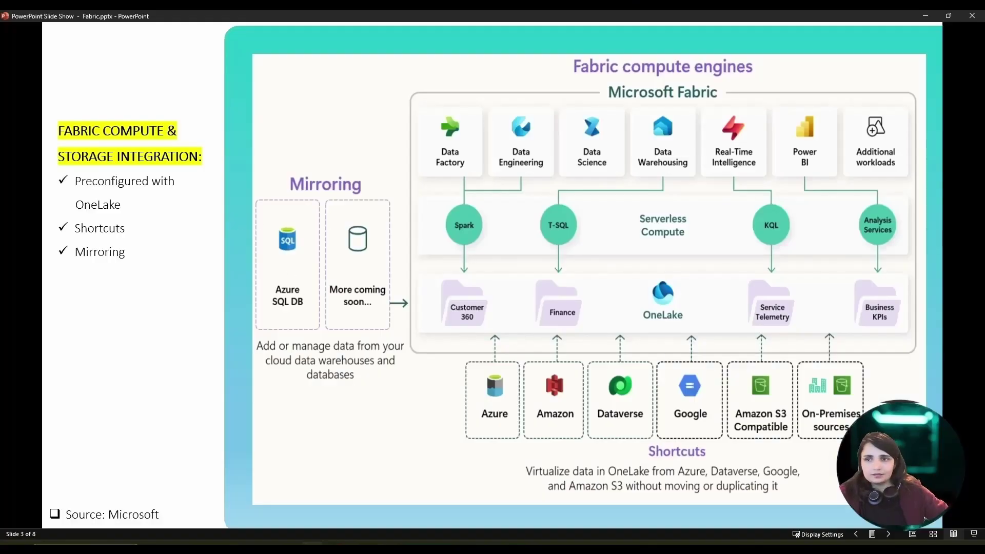
pyautogui.click(820, 426)
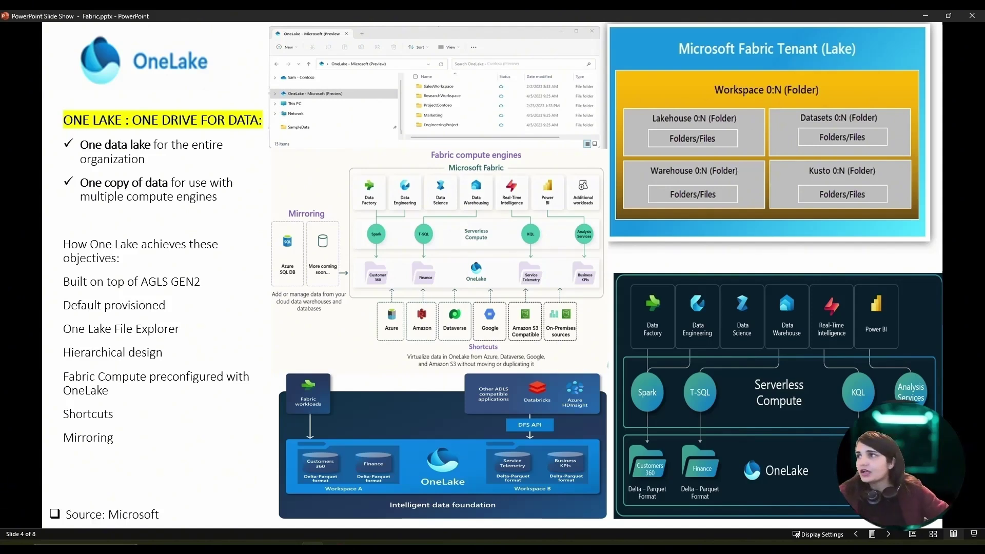
# Magnify the OneLake file explorer picture on the slide to examine it, and restore the slide's normal size.
pyautogui.rightClick(381, 107)
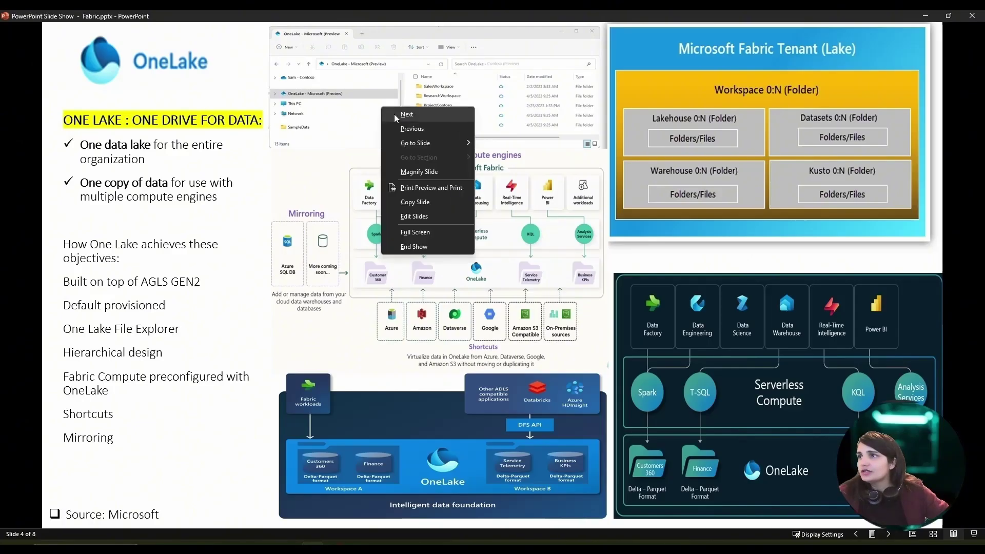
pyautogui.click(407, 171)
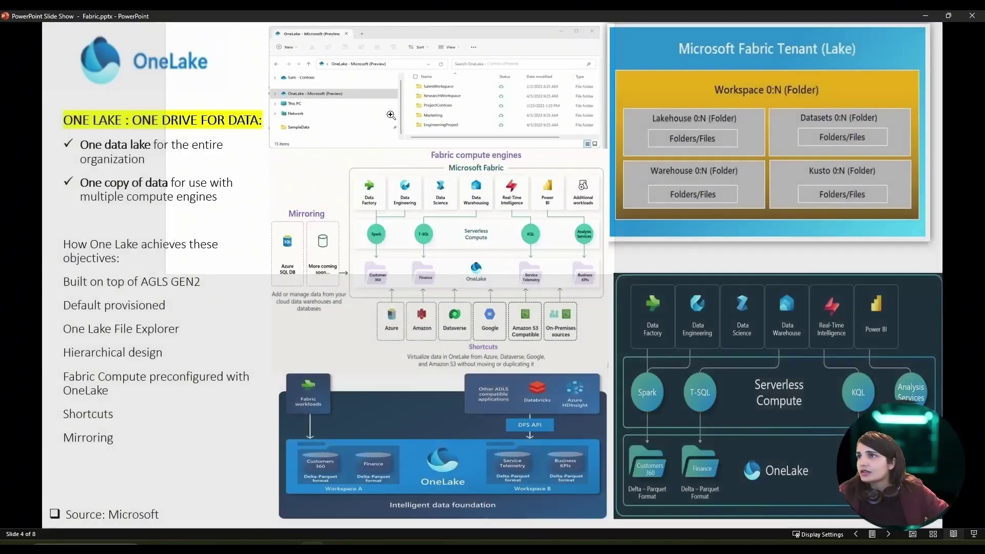
pyautogui.click(391, 115)
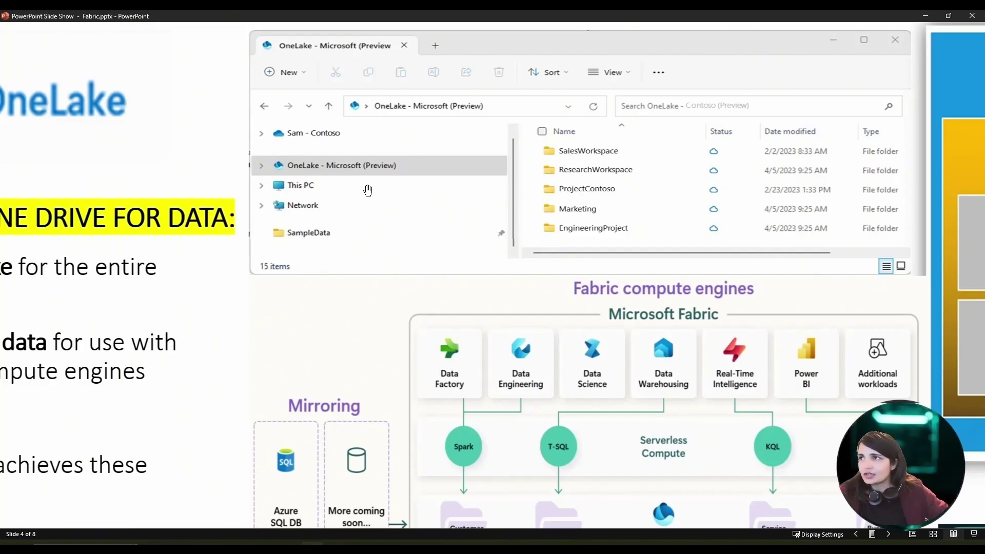
pyautogui.press('Escape')
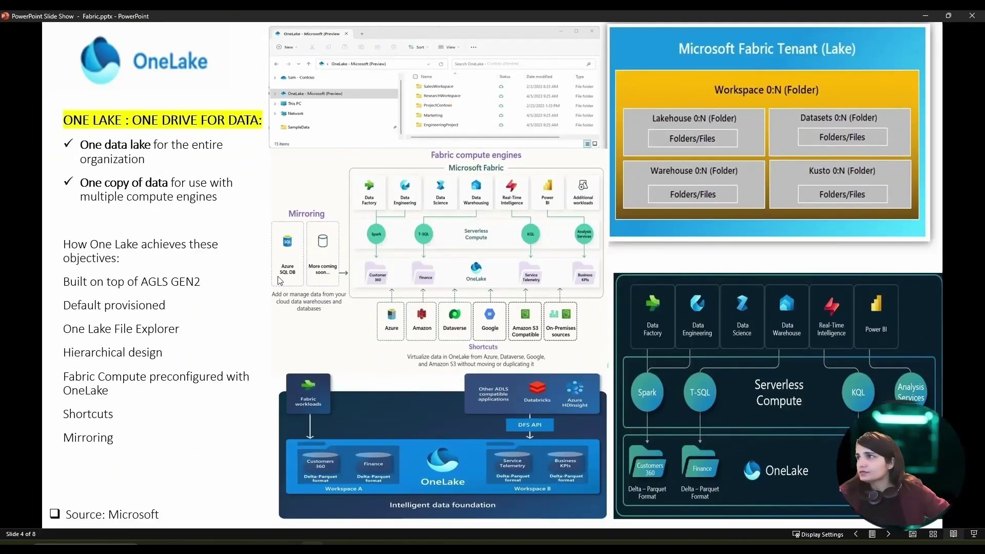